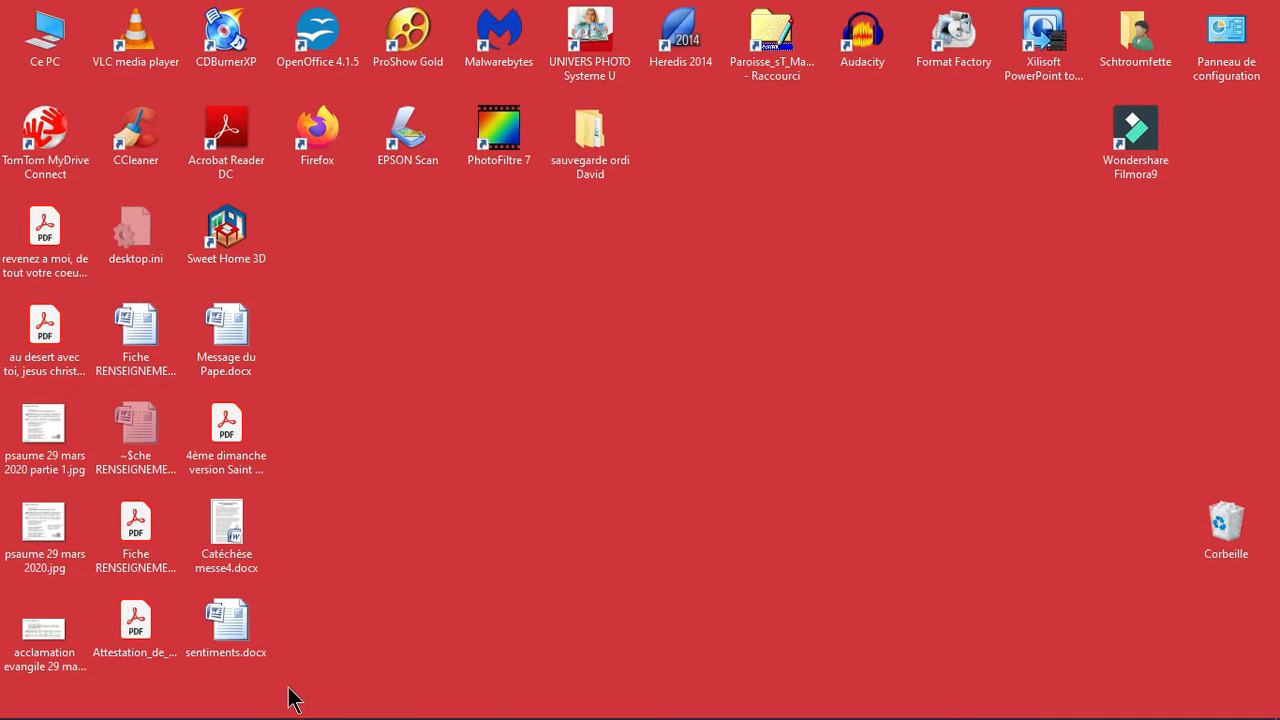
Step: Switch to Firefox, search Google for "dafont" and open the DaFont website
left_click(296, 704)
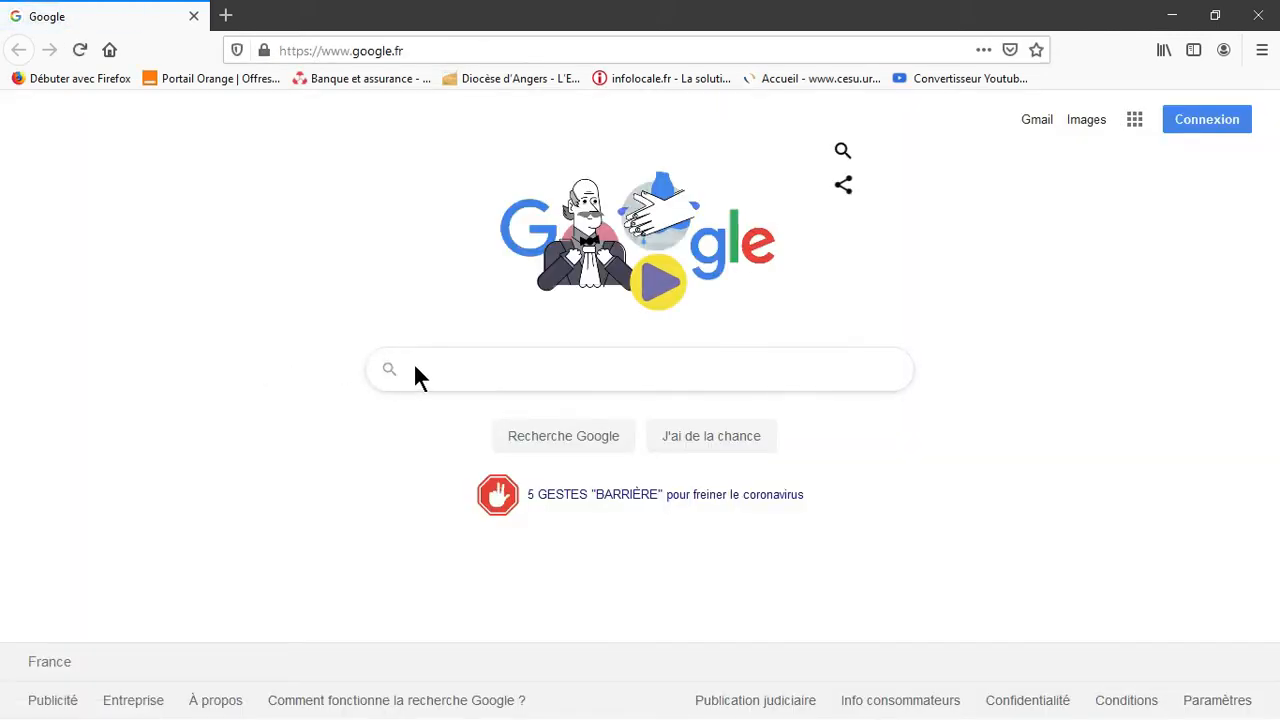
type("dafont")
key("Return")
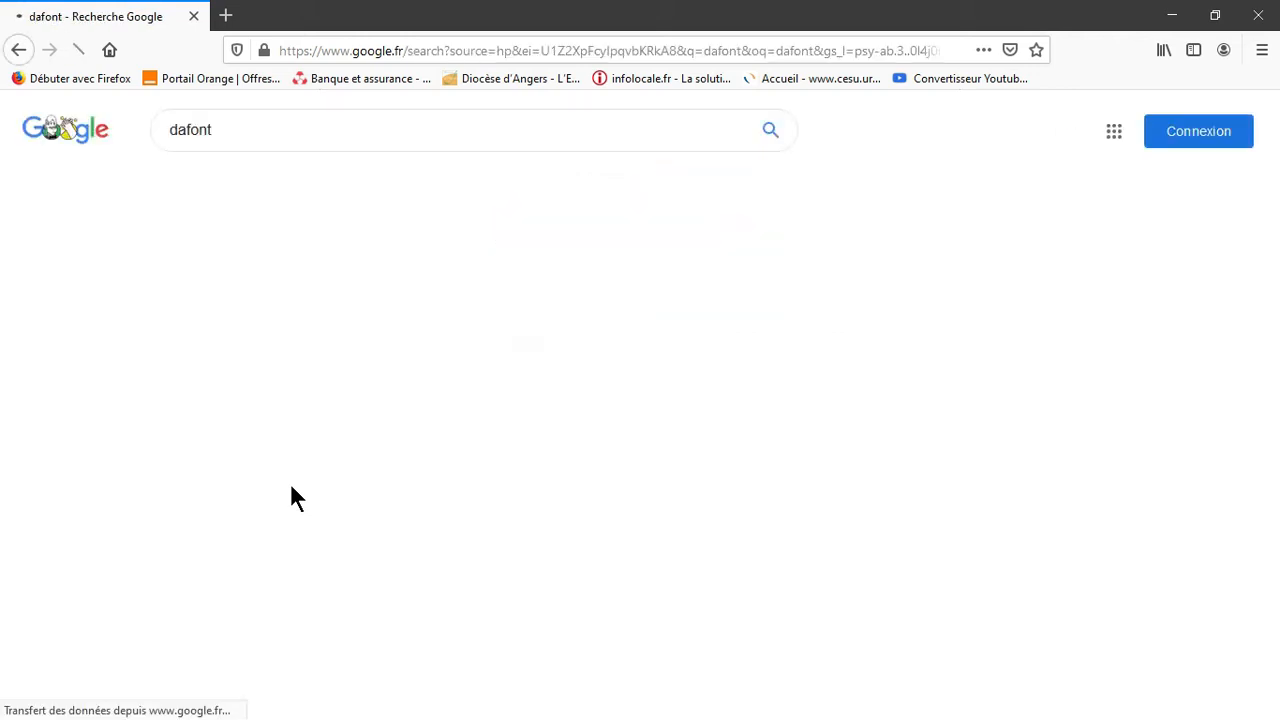
left_click(293, 288)
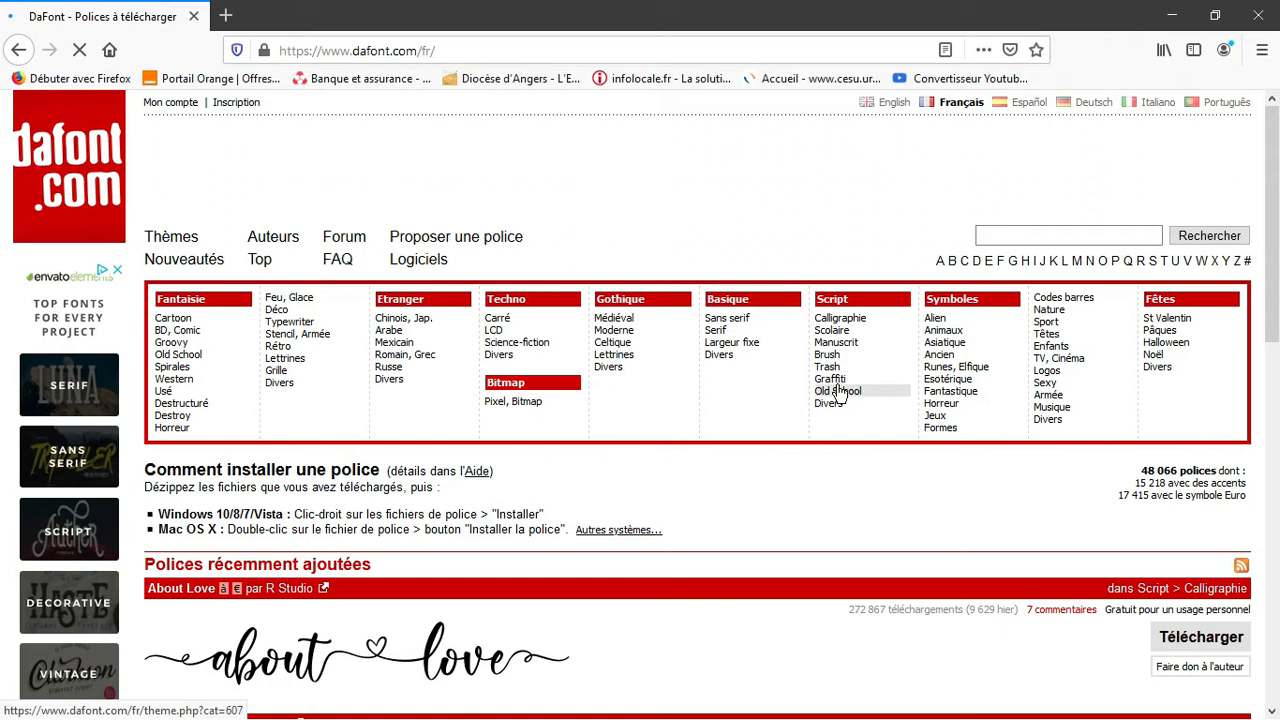
Step: Browse the Script > Manuscrit font category and download the Photograph Signature font, saving the zip file
left_click(853, 346)
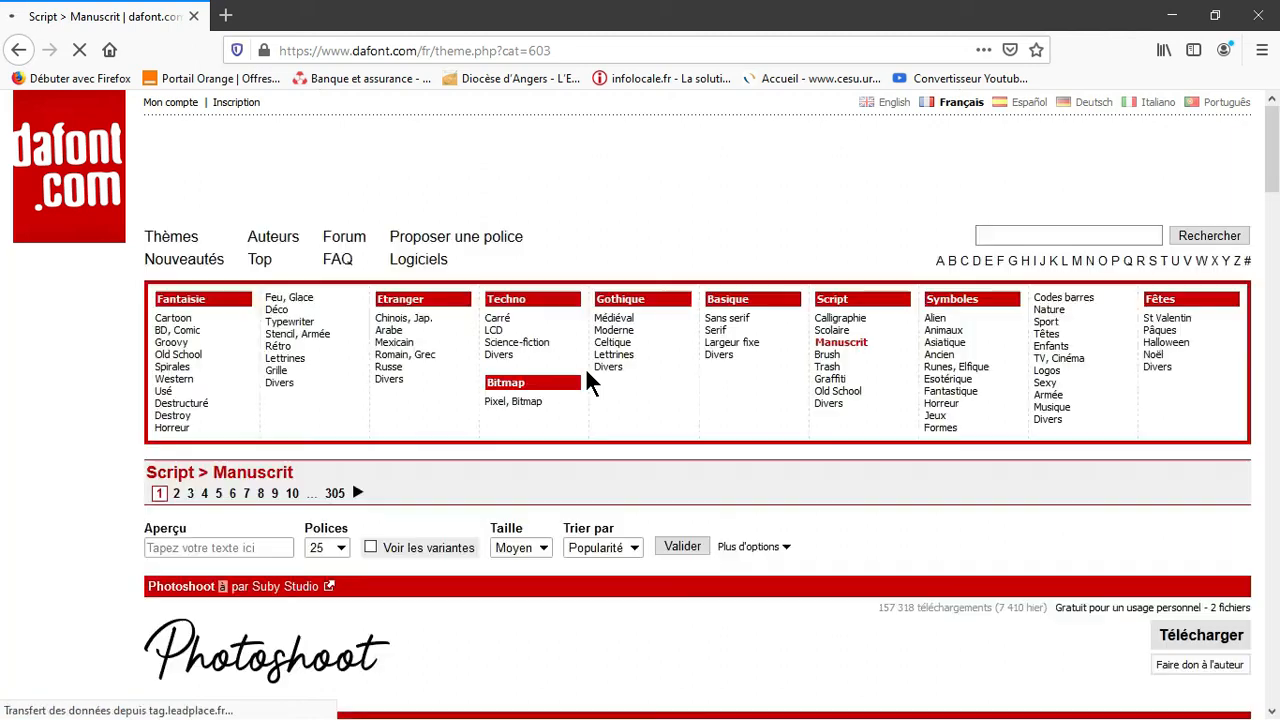
scroll(585, 367, "down", 3)
scroll(586, 370, "down", 6)
scroll(588, 378, "down", 5)
scroll(594, 385, "down", 5)
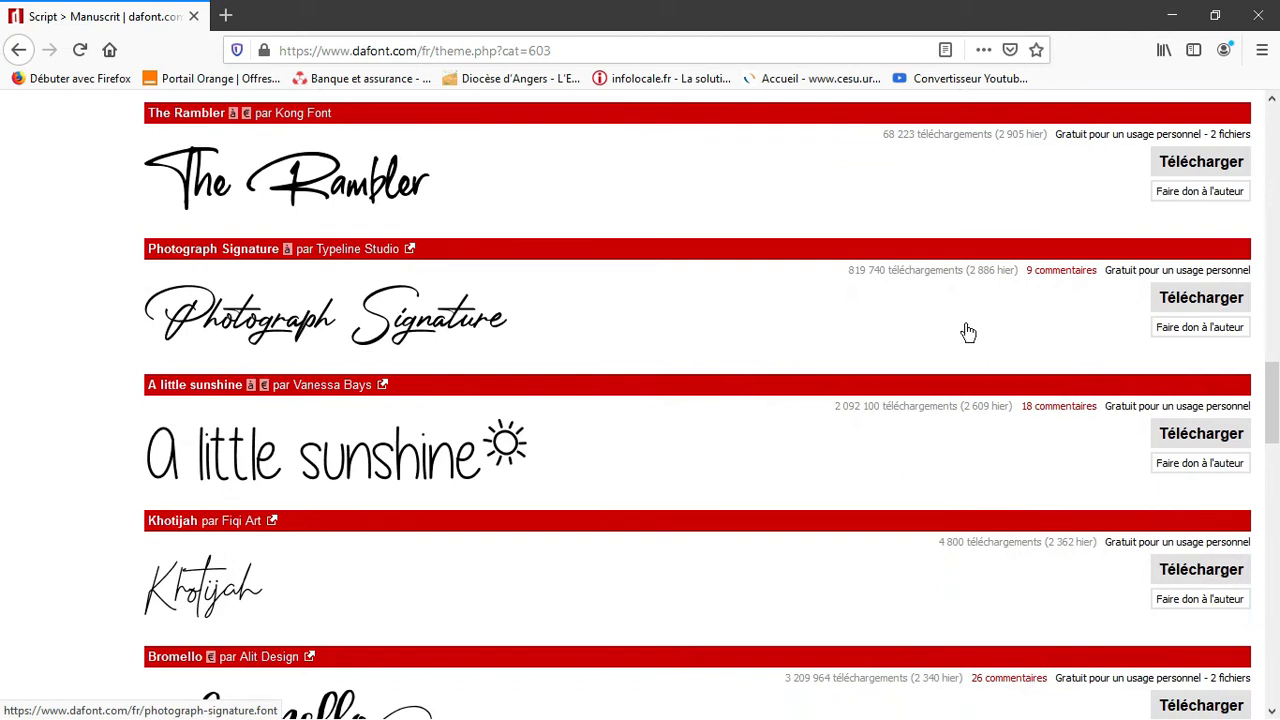
left_click(1186, 306)
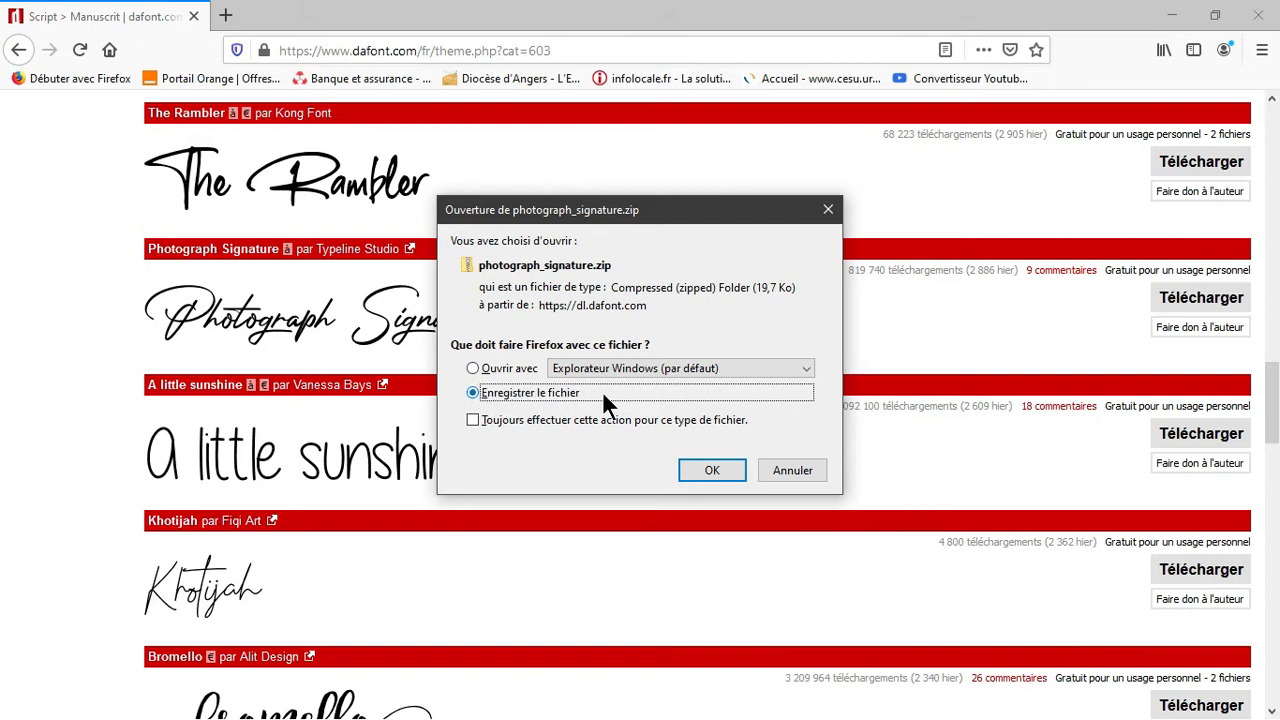
left_click(705, 471)
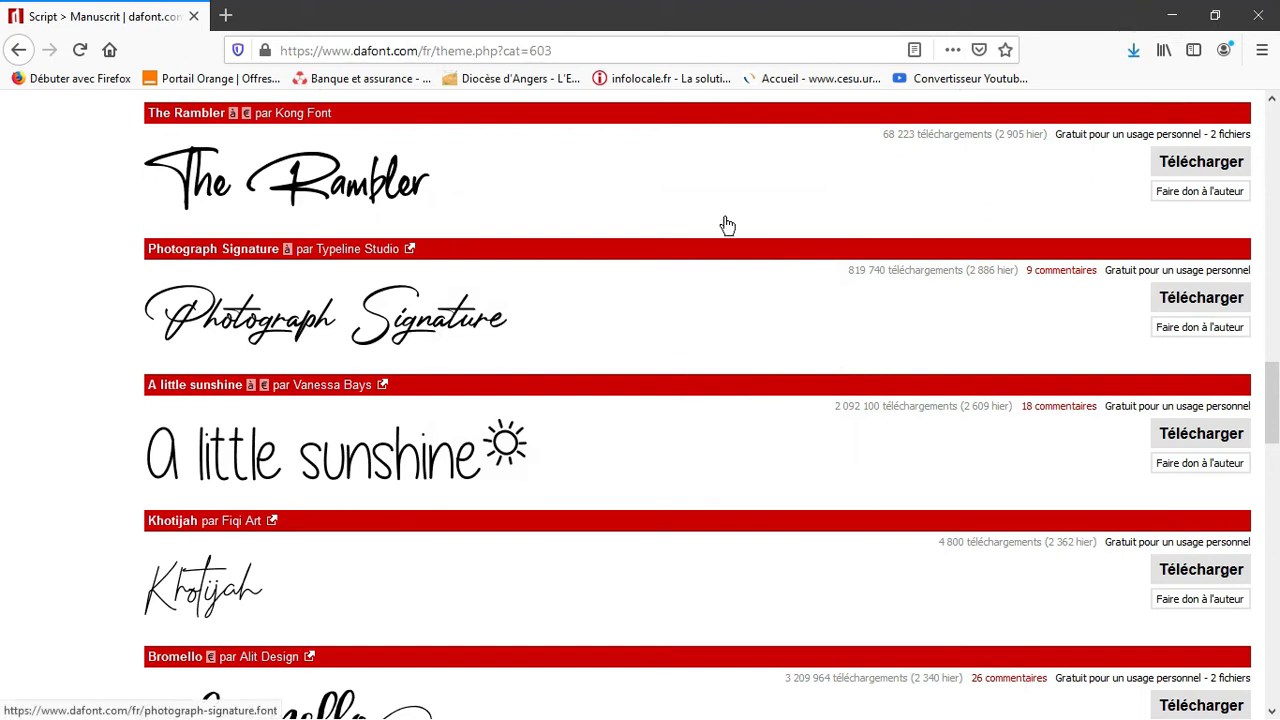
Step: Open the downloaded photograph_signature(1).zip archive and preview the Photograph Signature.ttf font file
left_click(1133, 52)
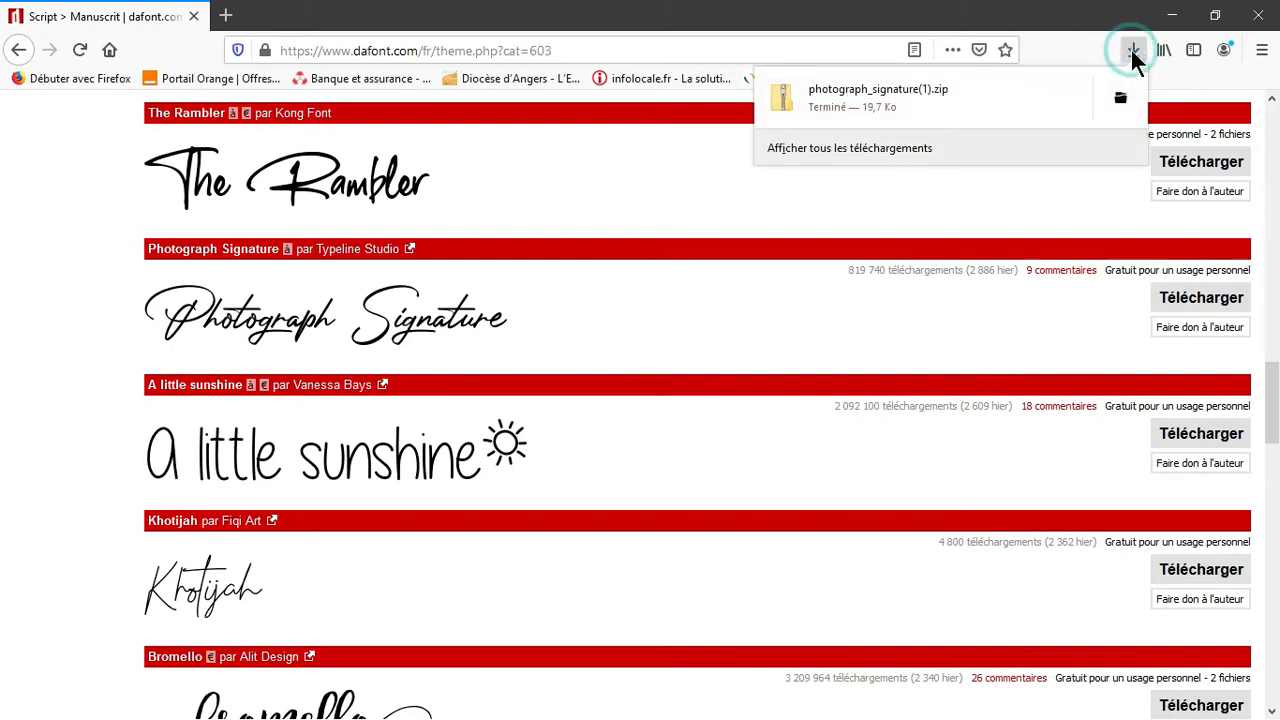
left_click(871, 100)
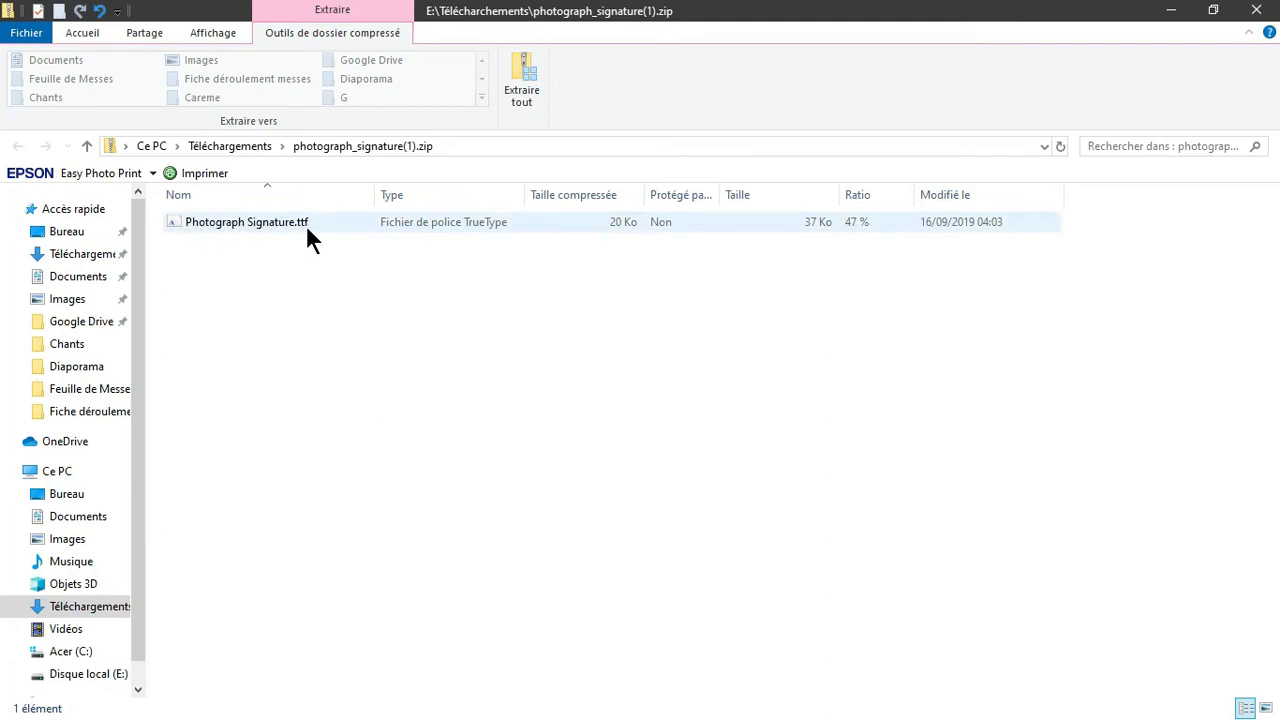
left_click(254, 229)
double_click(253, 224)
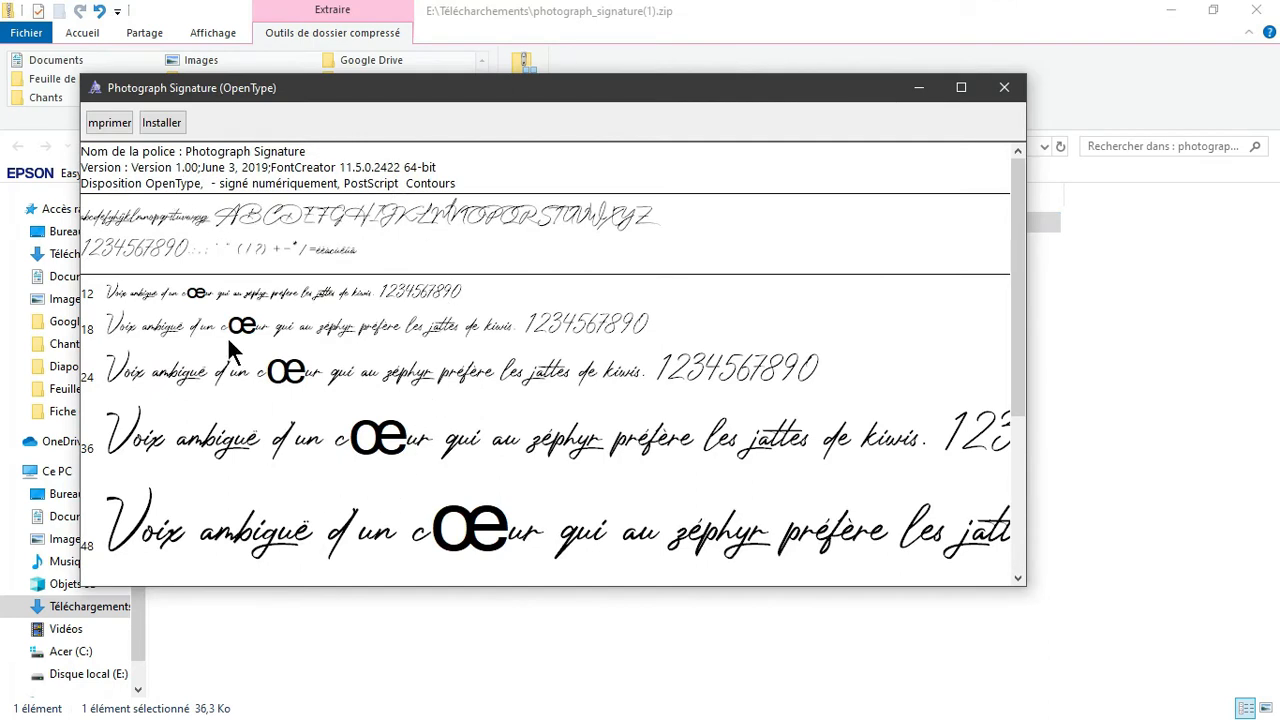
left_click_drag(1017, 310, 1000, 350)
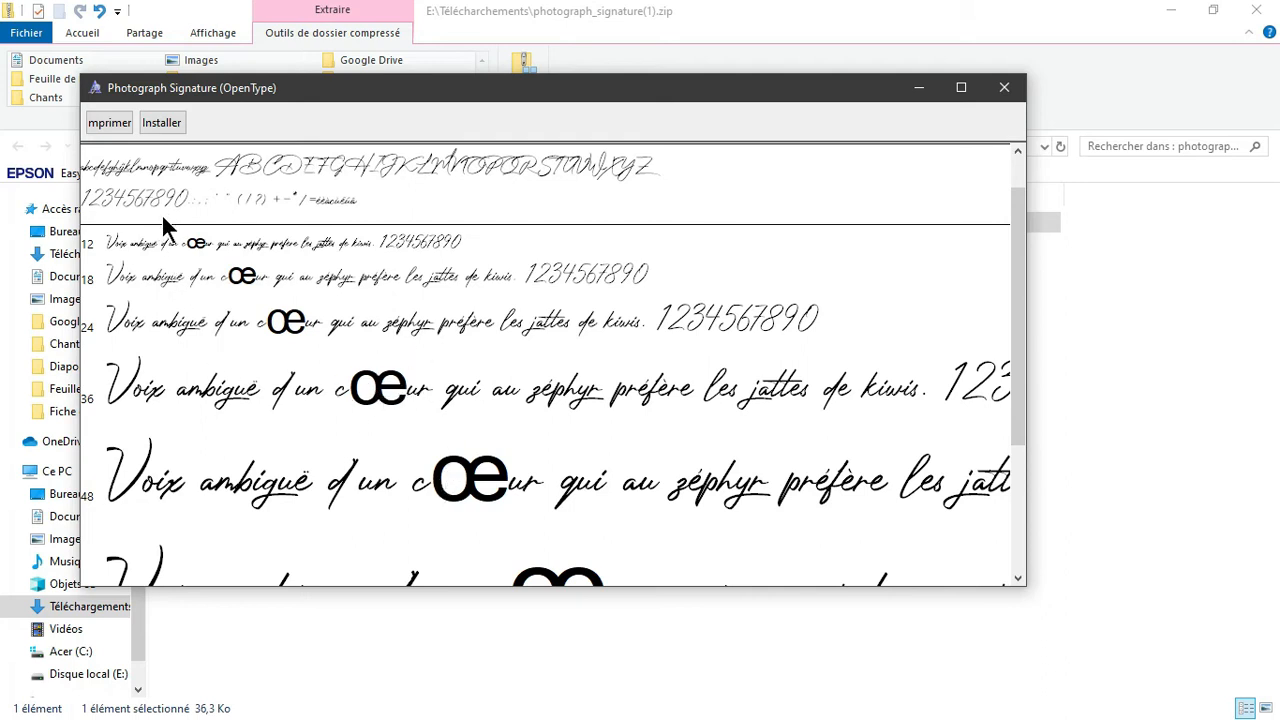
Step: Install the Photograph Signature font, closing the font preview, the archive window and the browser
left_click(163, 123)
left_click(1005, 90)
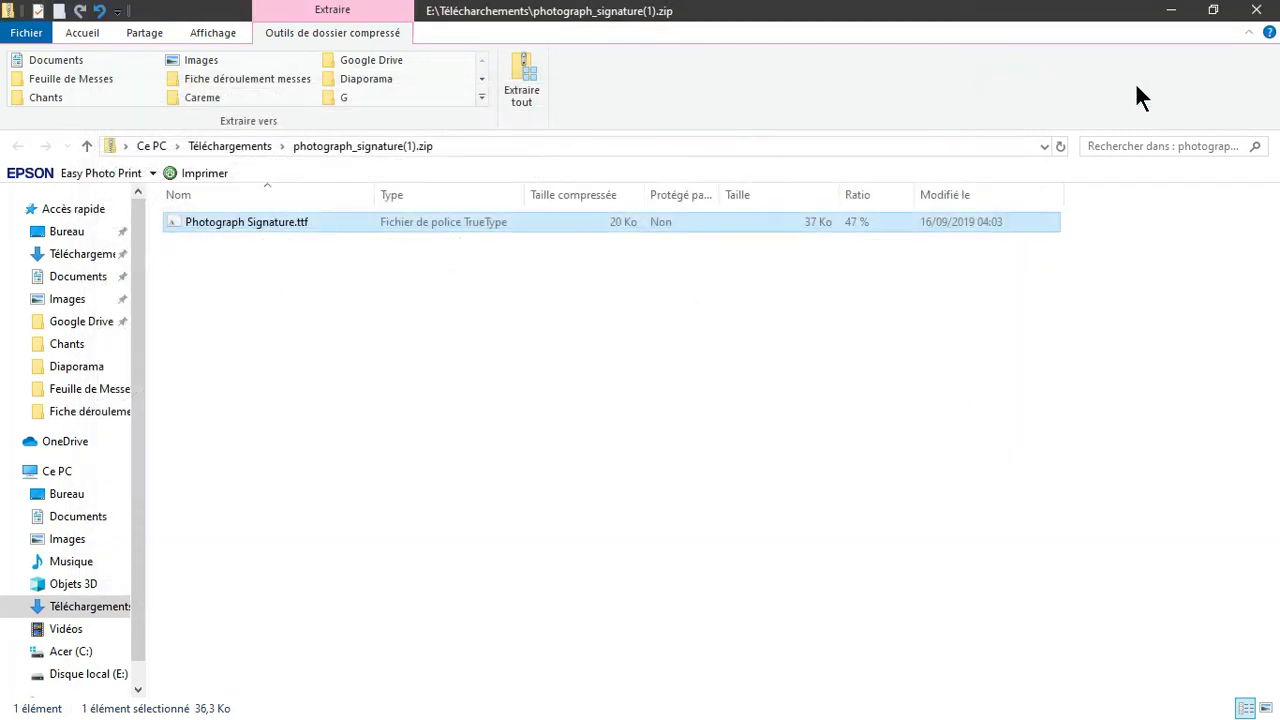
left_click(1257, 12)
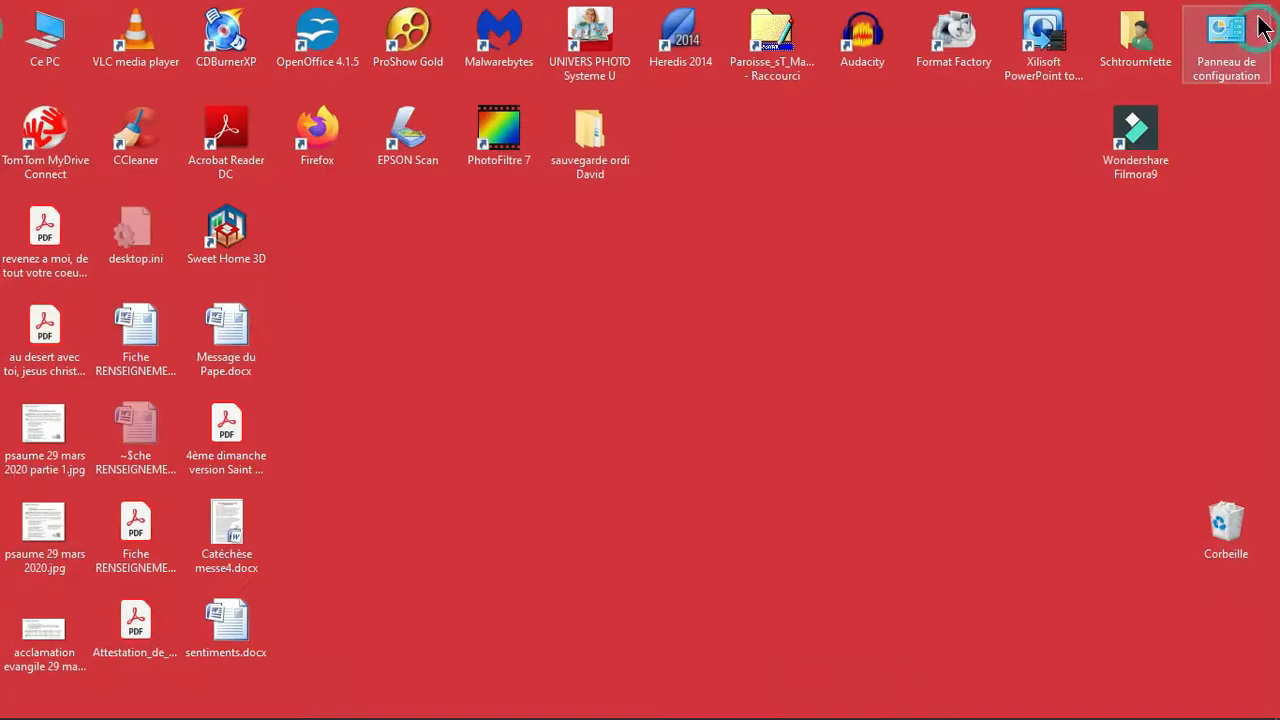
left_click(1262, 16)
Step: Switch to Word and set the blank document's font to Photograph Signature at size 24
mouse_move(292, 716)
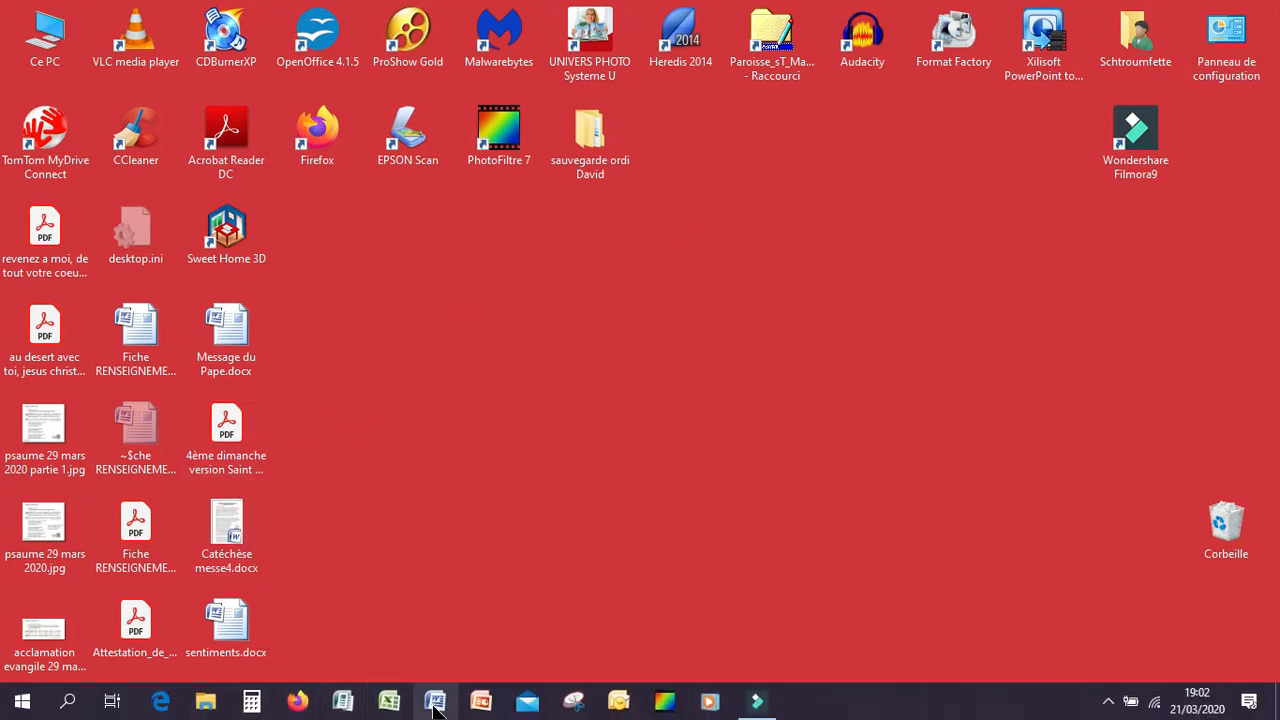
left_click(435, 702)
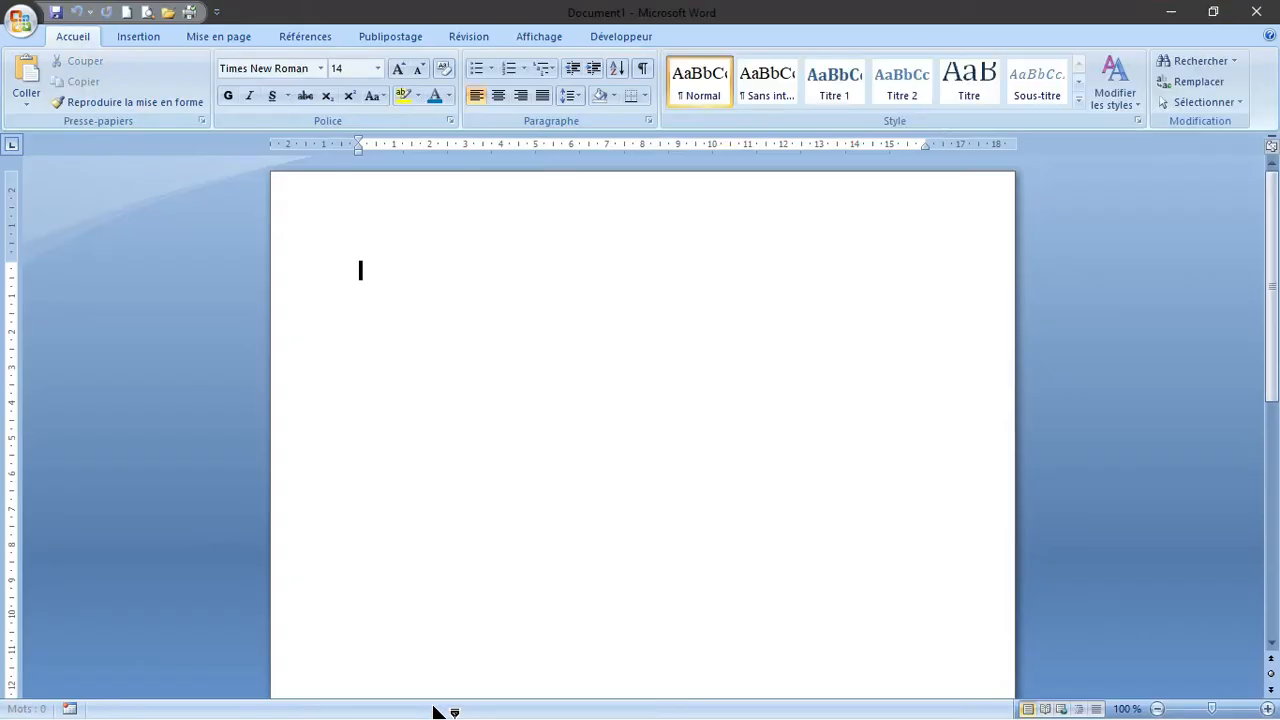
left_click(321, 70)
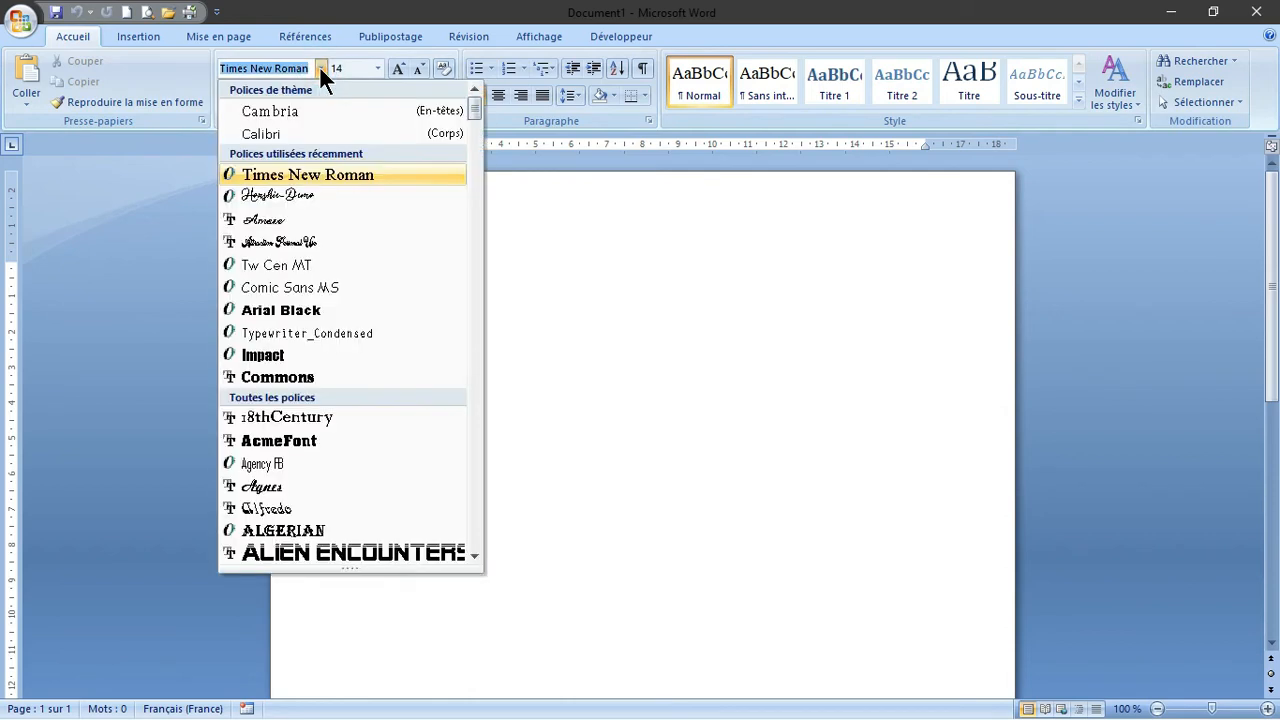
scroll(360, 280, "down", 3)
scroll(366, 316, "down", 20)
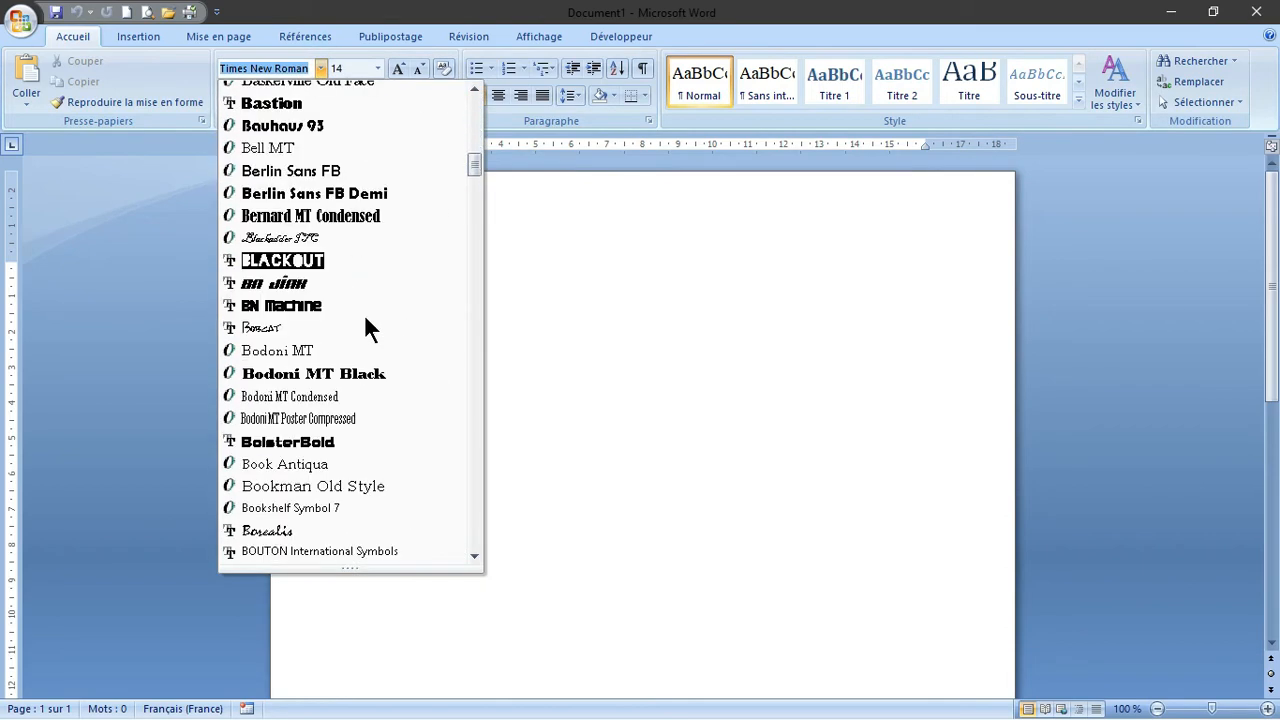
scroll(364, 325, "down", 20)
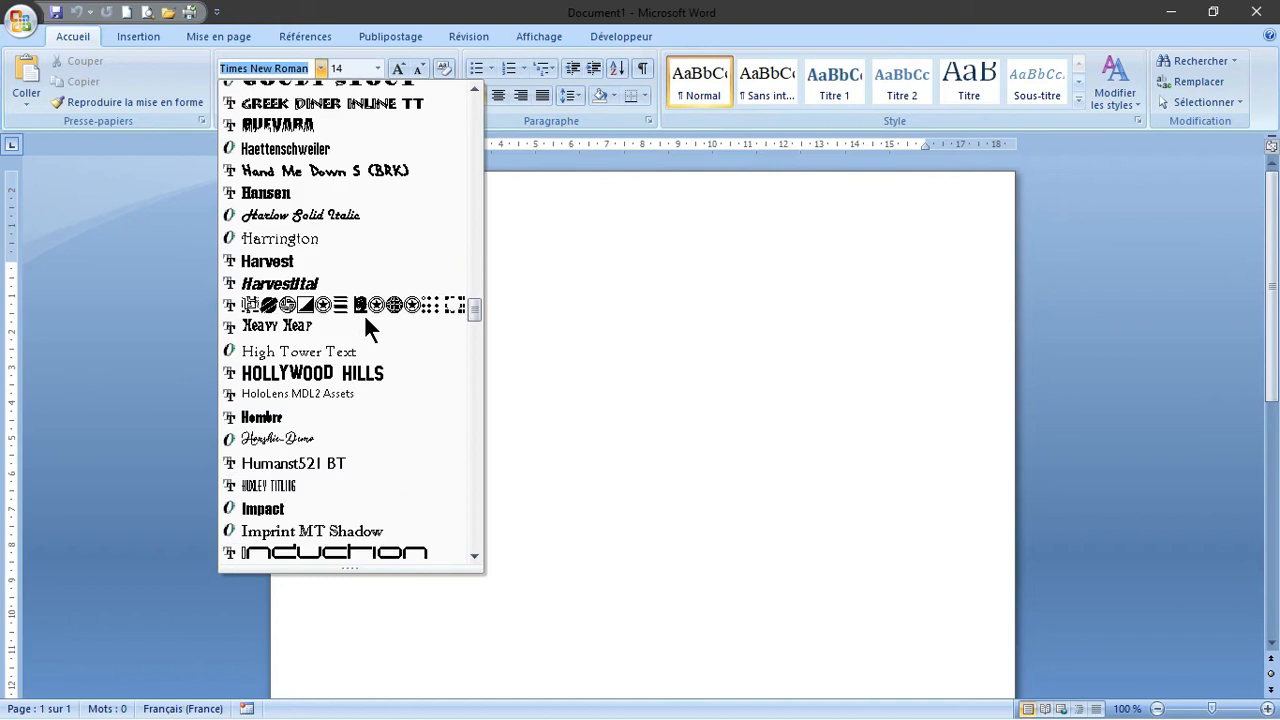
scroll(364, 325, "down", 20)
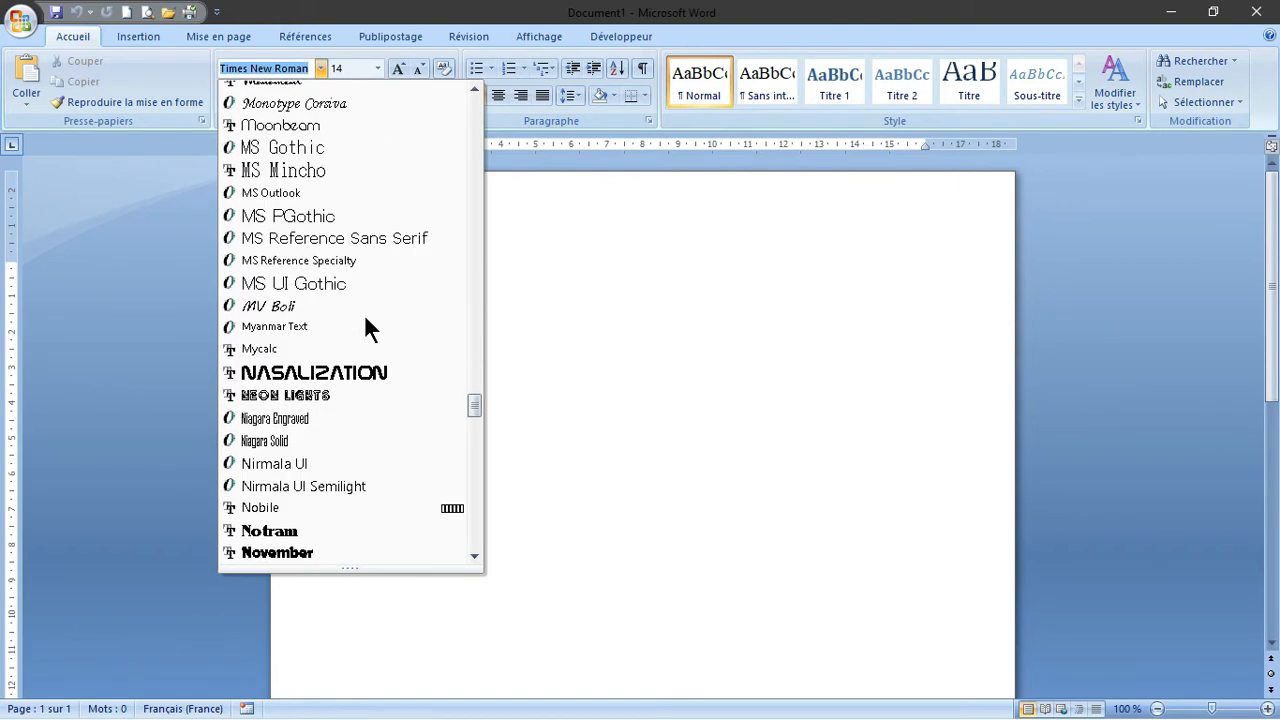
scroll(365, 318, "down", 2)
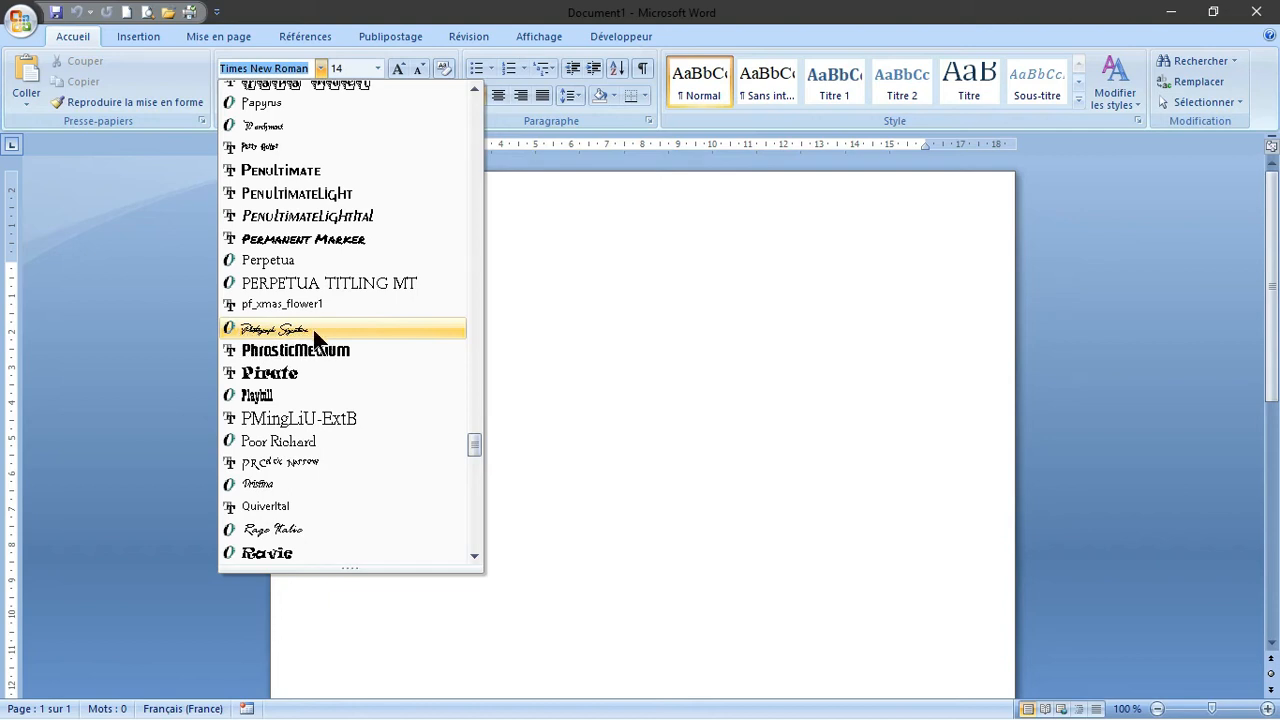
left_click(281, 334)
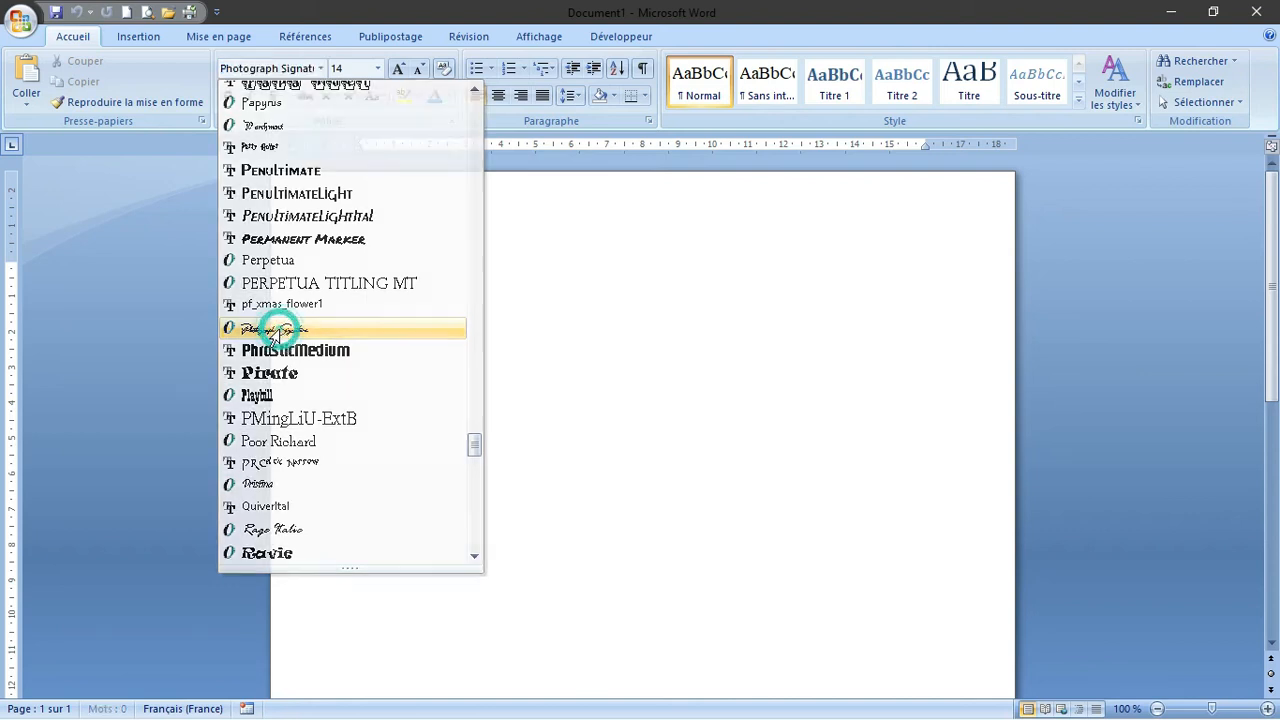
left_click(378, 64)
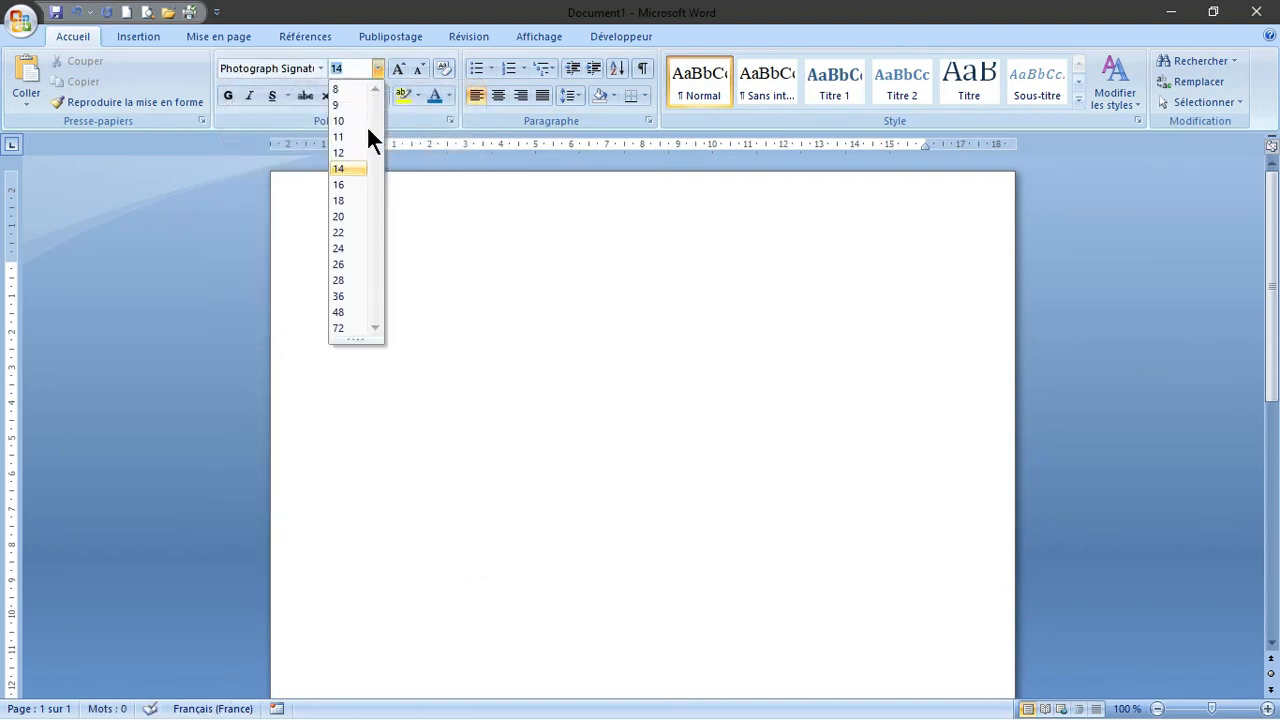
left_click(345, 246)
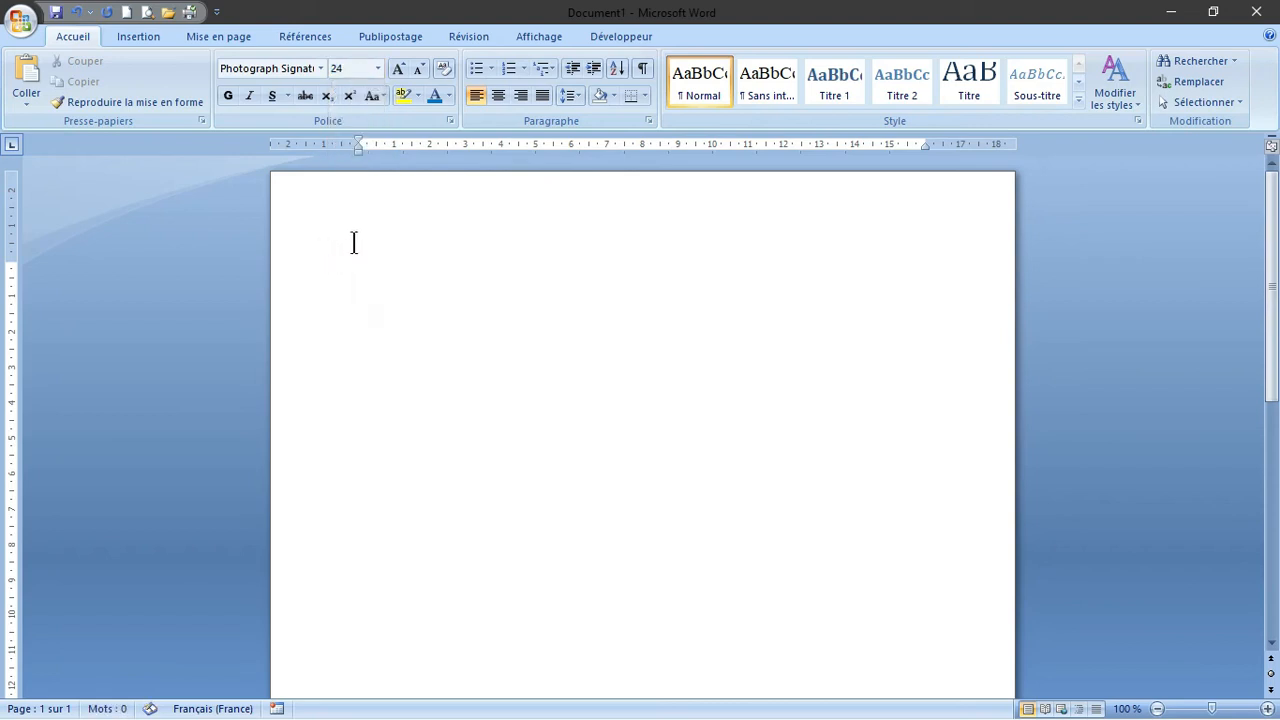
left_click(367, 292)
left_click(415, 327)
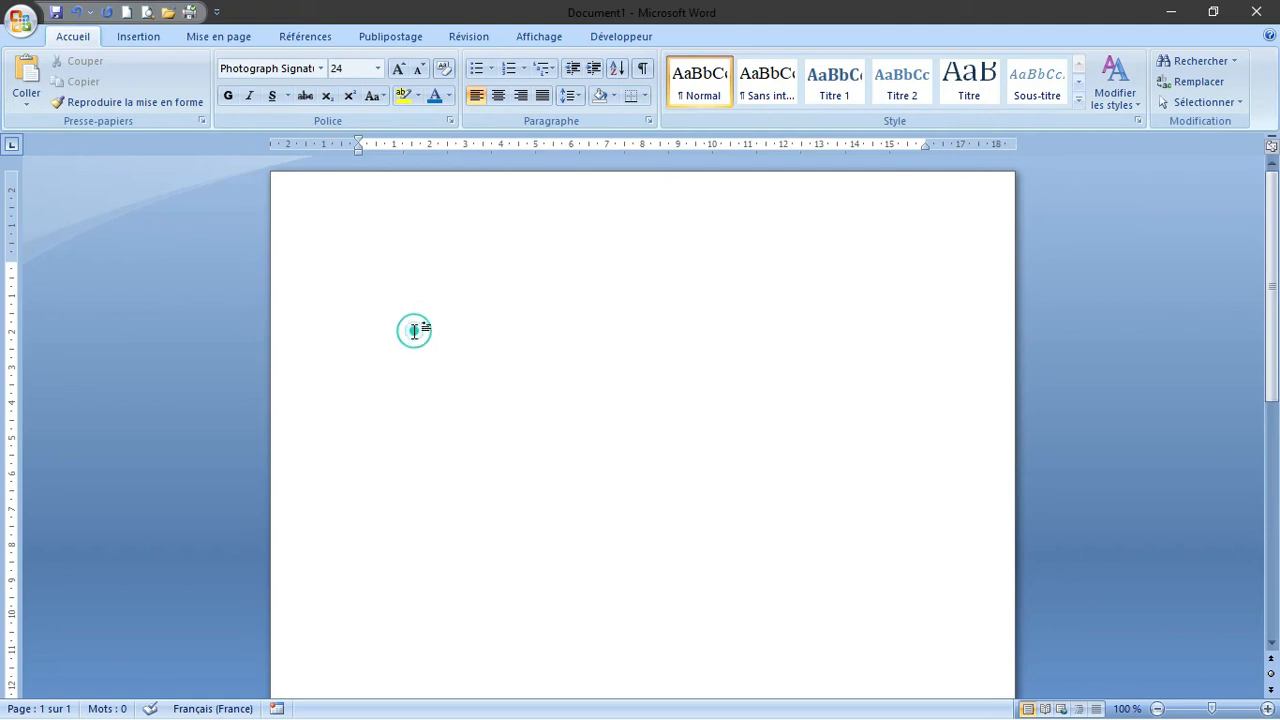
left_click(351, 295)
scroll(374, 323, "down", 5)
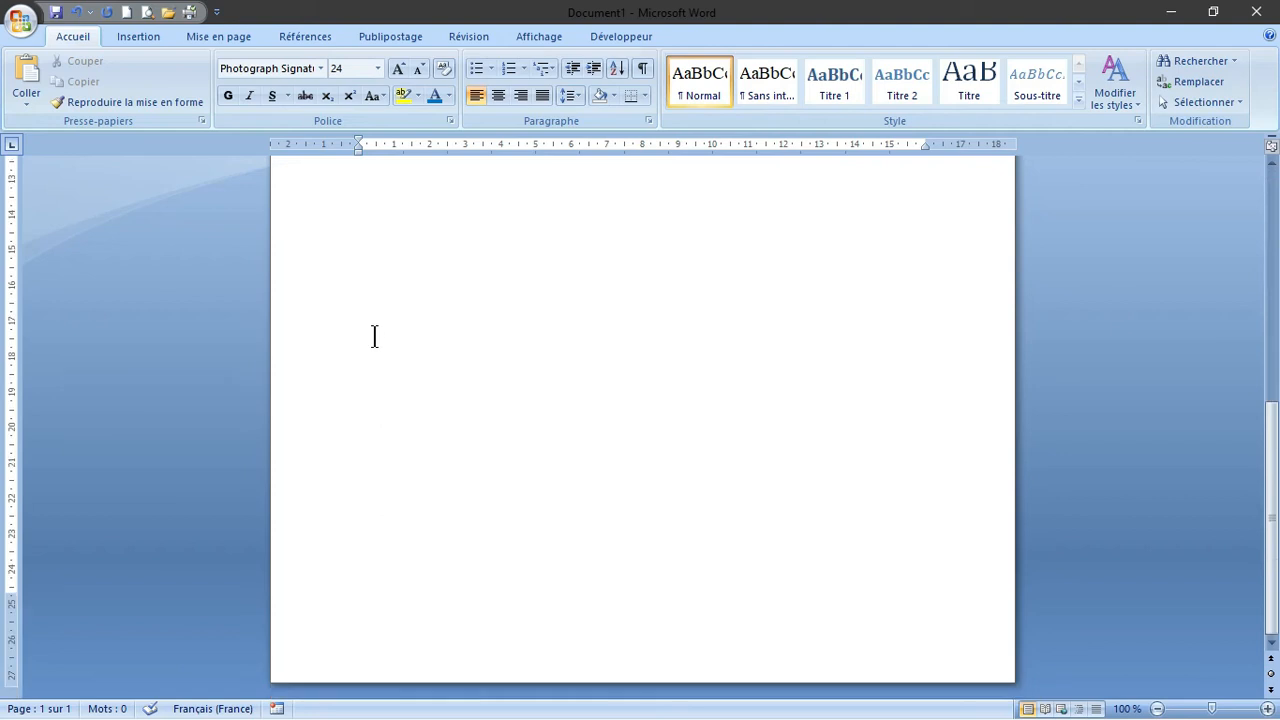
scroll(374, 336, "up", 5)
type("ccc")
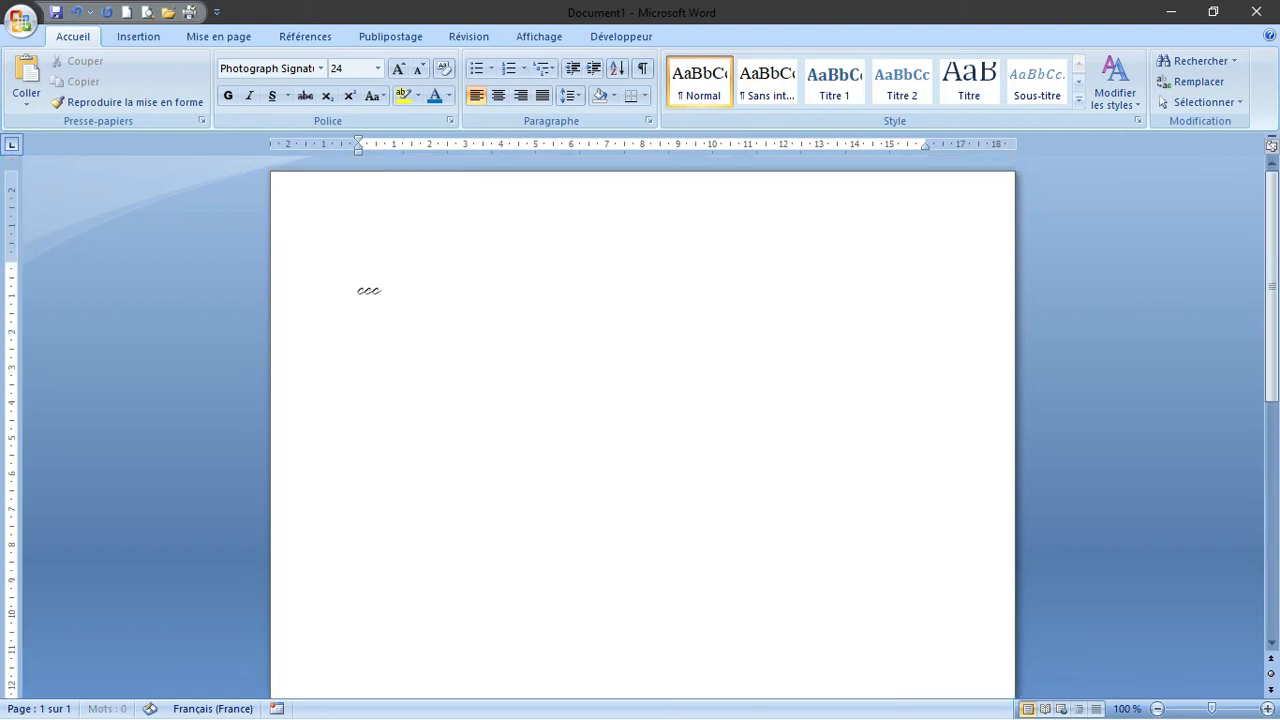
key("BackSpace")
key("BackSpace")
key("BackSpace")
Step: Write the words "Coucou", "Amitié", "Courage" and "Joie" on one line, separated by two tab characters each
type("Coucou")
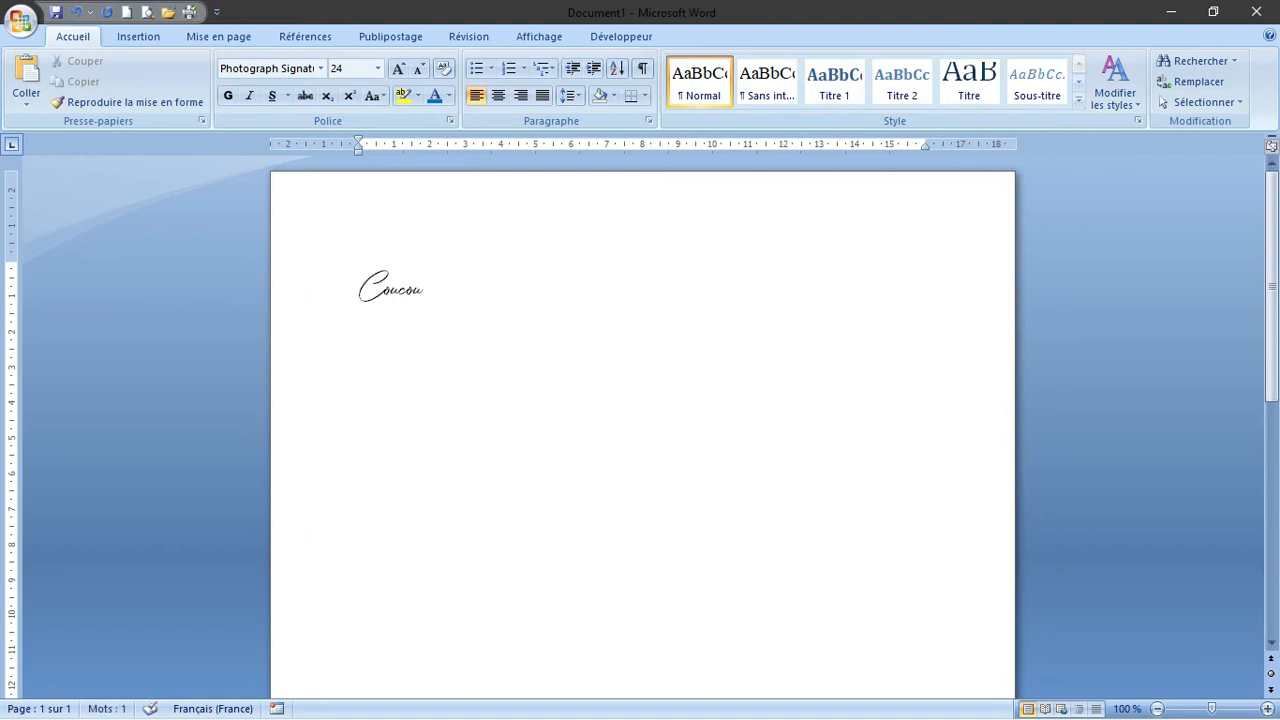
key("Tab")
key("Tab")
type("A")
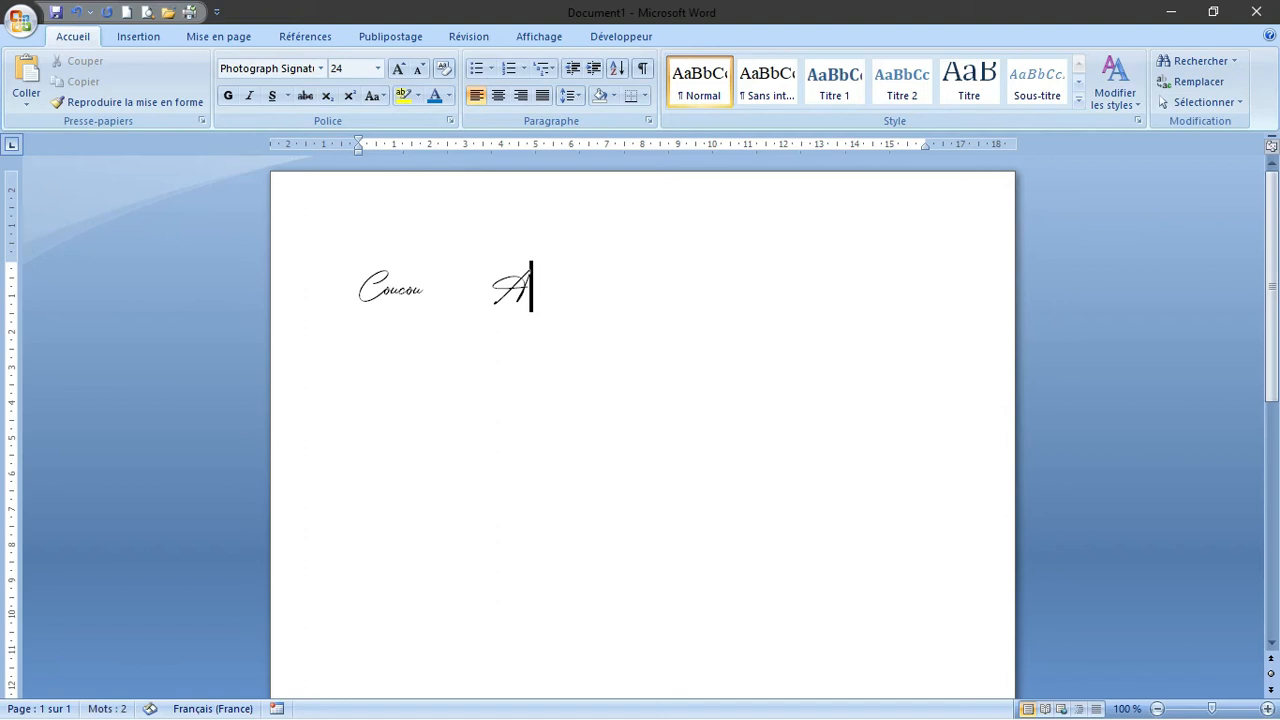
type("mitiéé")
key("Tab")
key("Tab")
type("Courage")
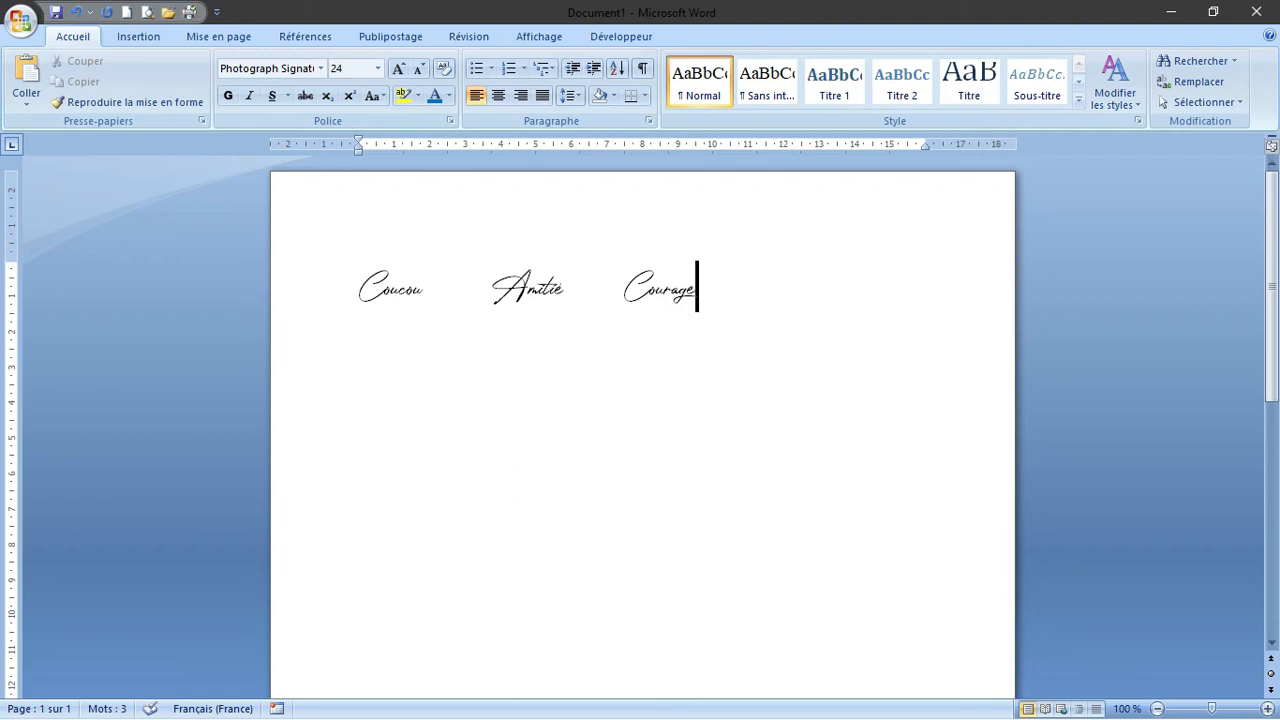
key("Tab")
key("Tab")
type("Joie")
Step: Frame the word "Coucou" with outside borders and add spaces before and after it inside the frame
left_click_drag(422, 291, 368, 305)
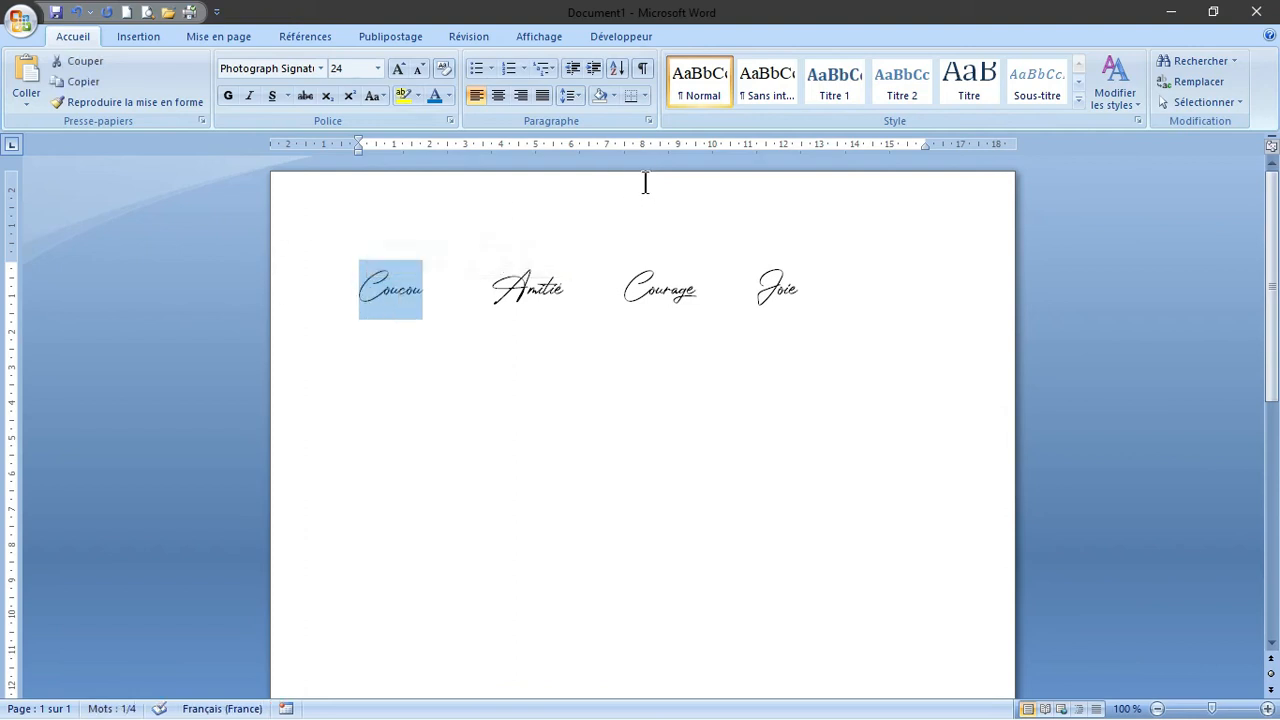
left_click(645, 96)
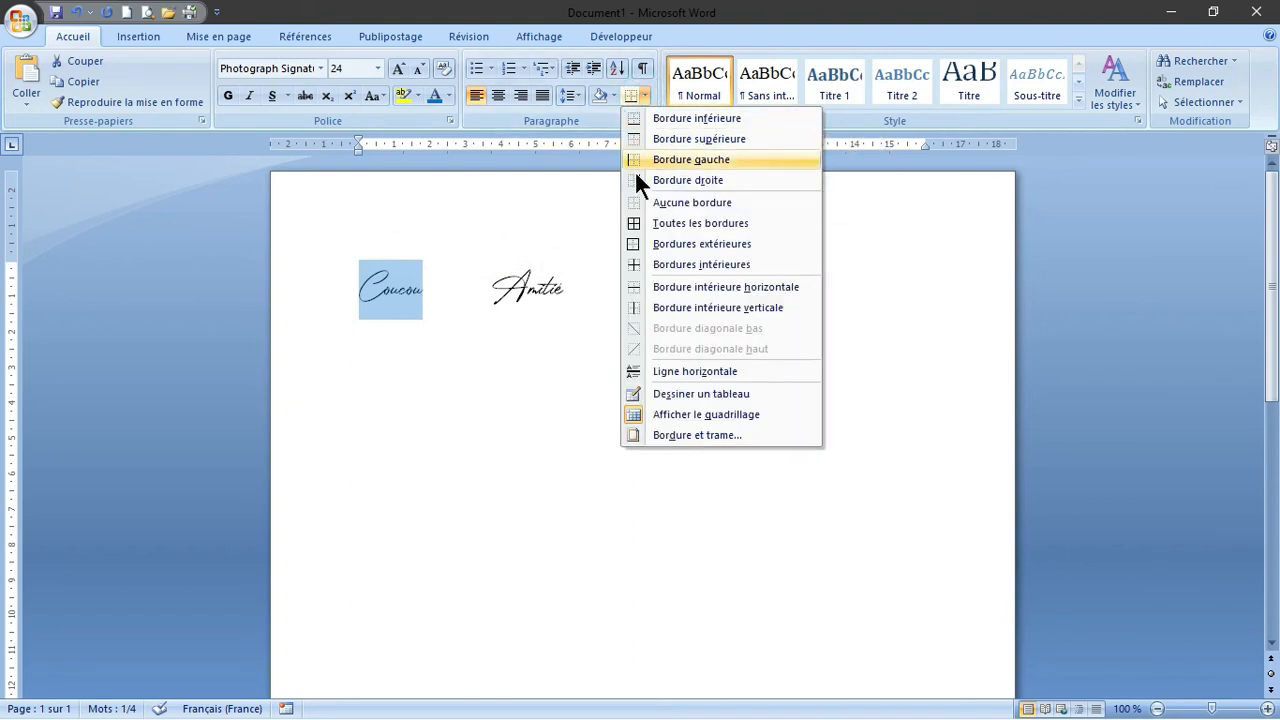
left_click(630, 246)
left_click(417, 362)
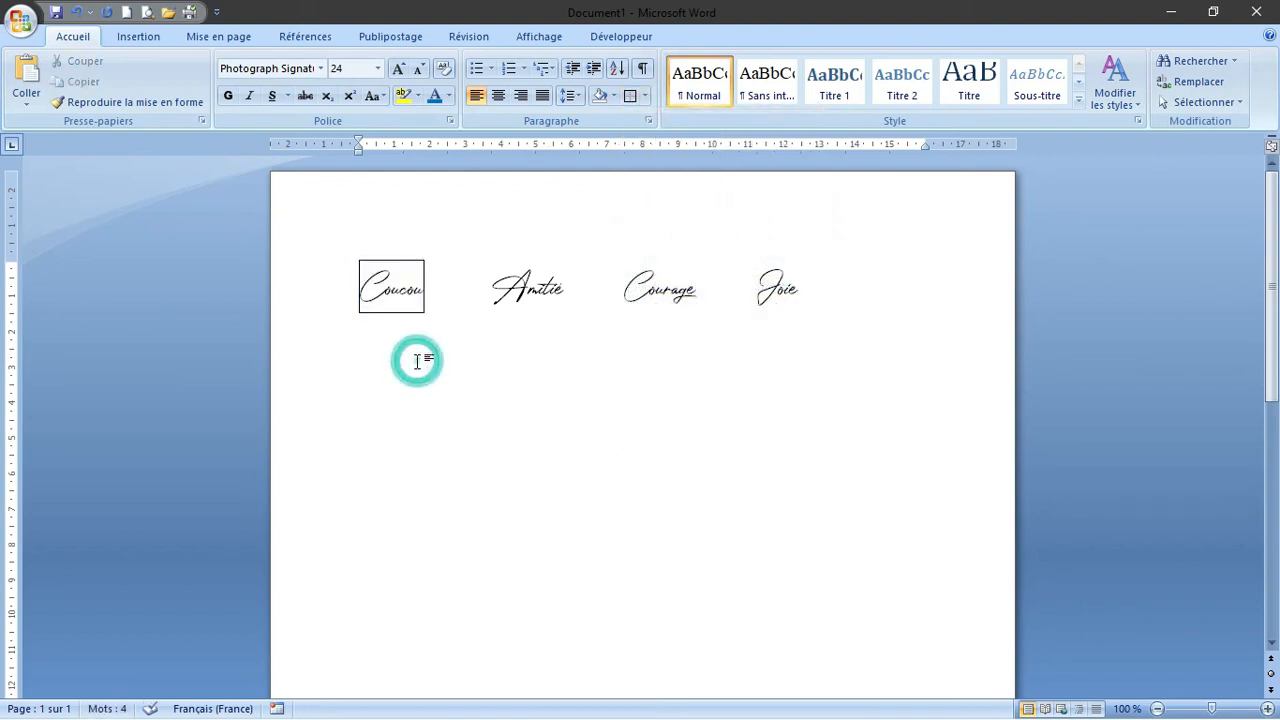
left_click(422, 289)
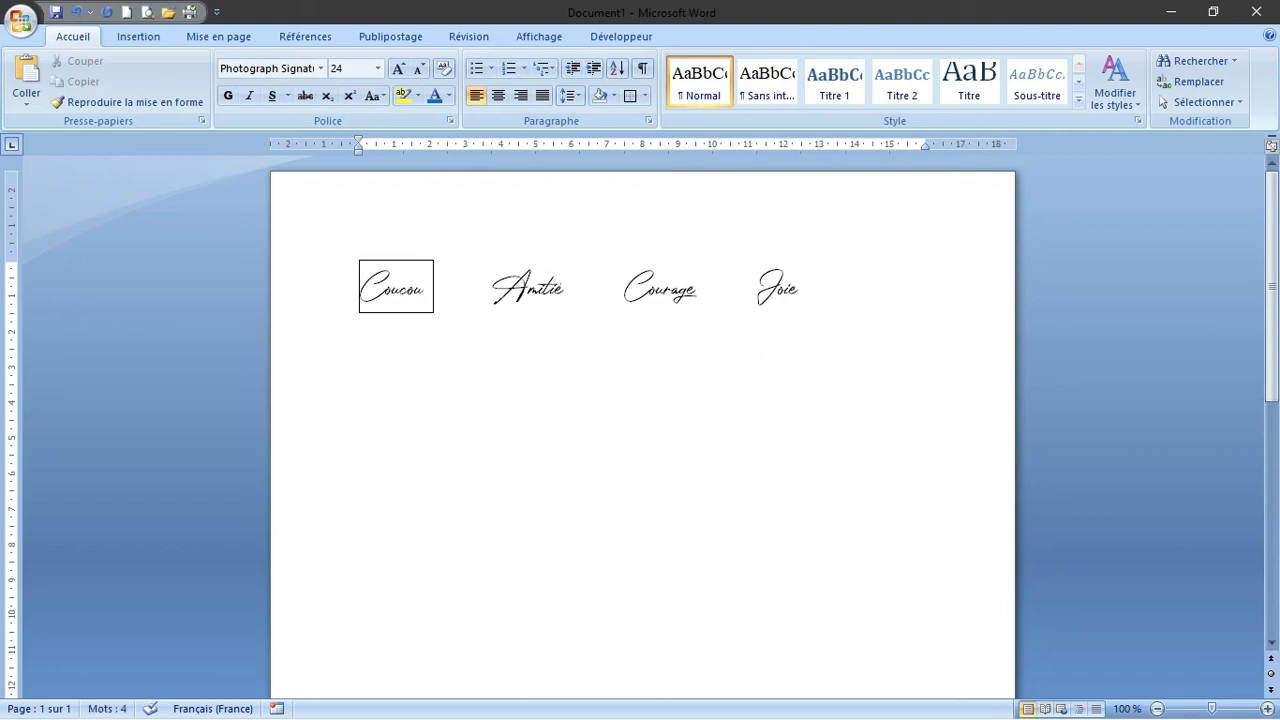
left_click(362, 283)
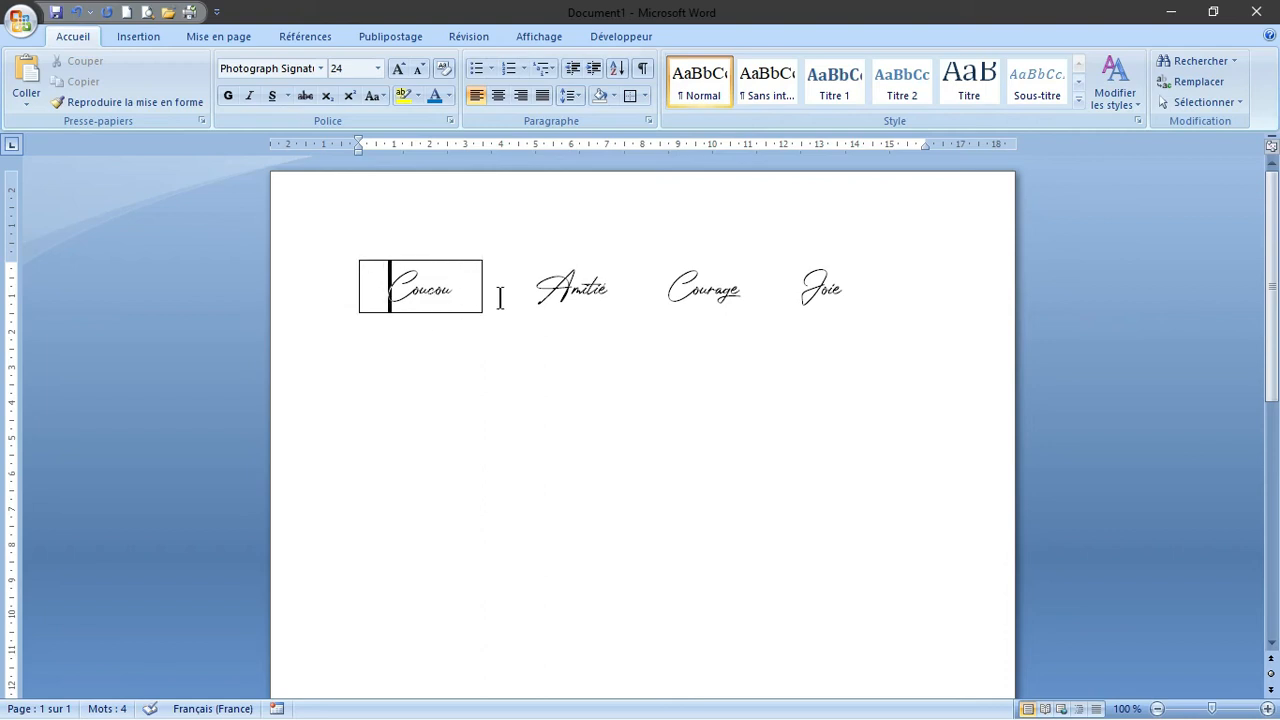
Step: Try to frame "Amitié" with outside borders and pad it with spaces before and after the word
left_click_drag(526, 285, 608, 290)
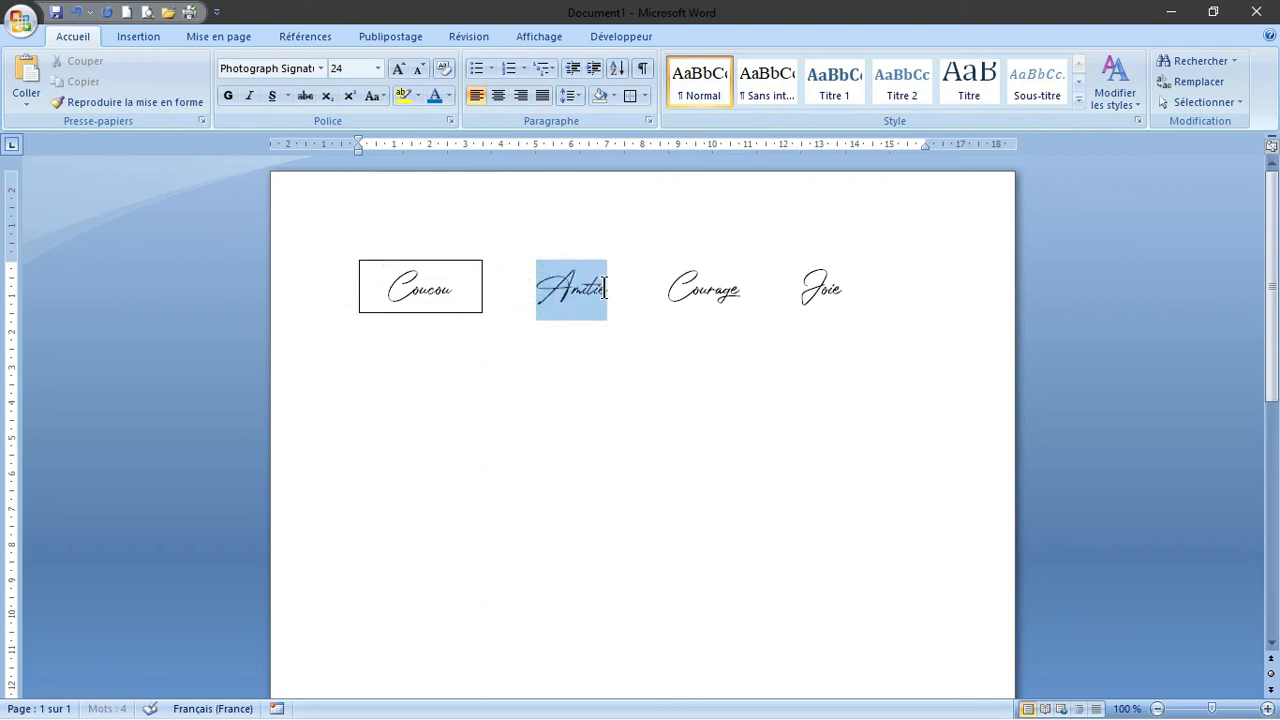
left_click(624, 94)
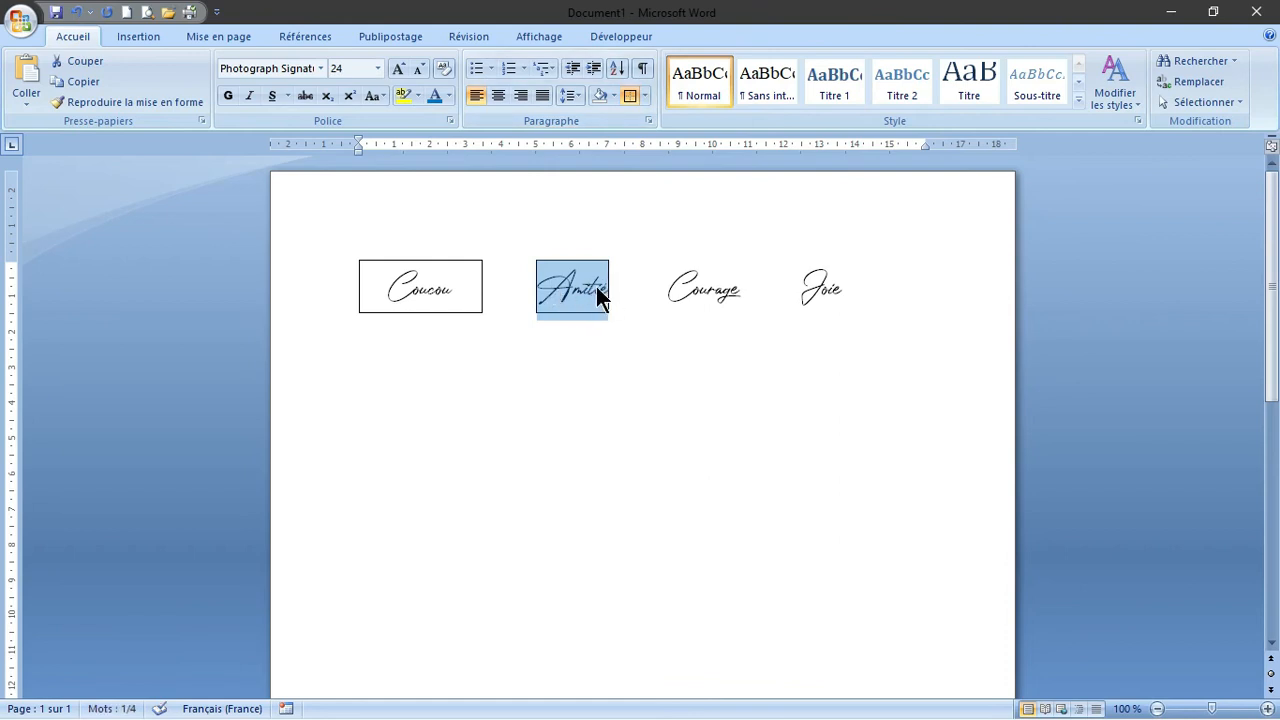
left_click(608, 289)
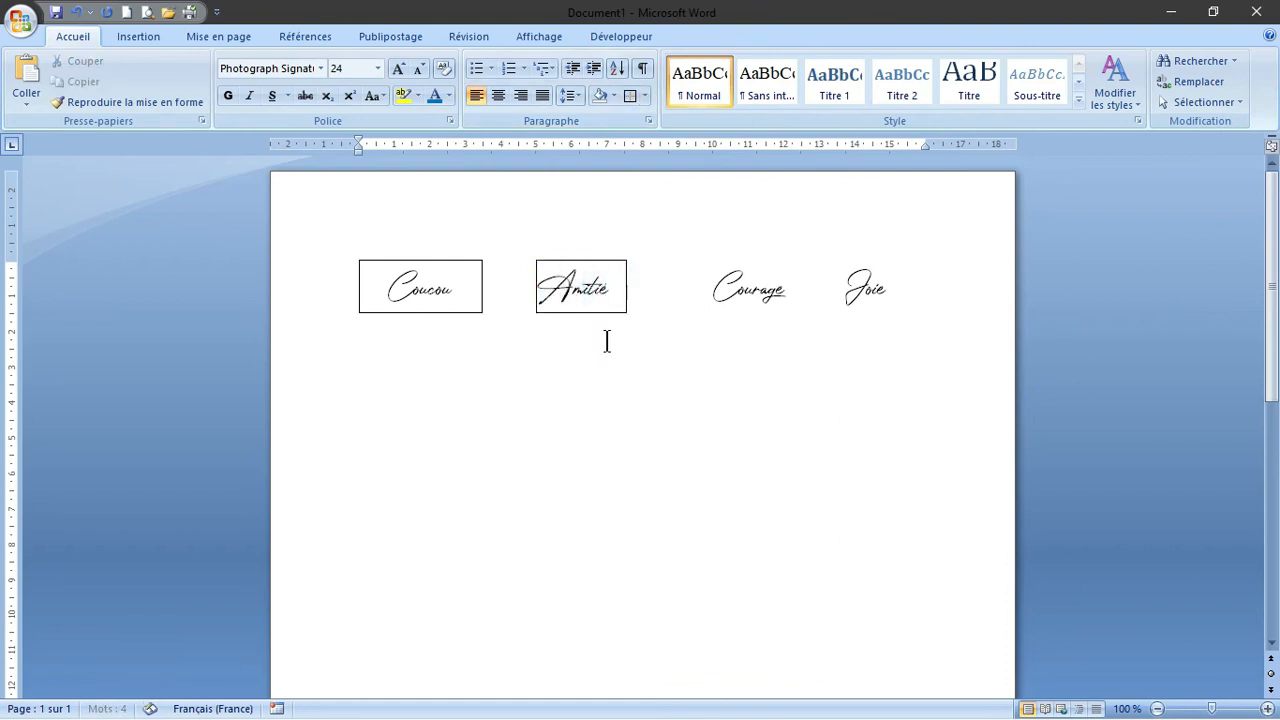
left_click(543, 283)
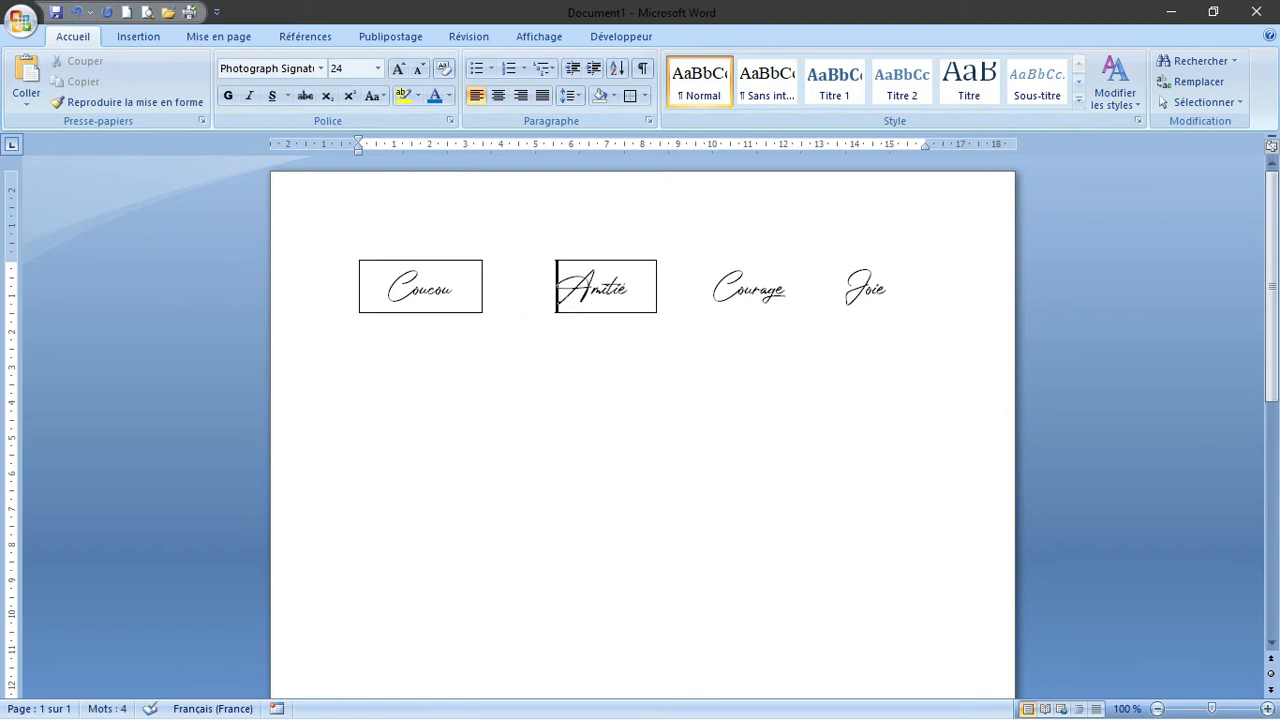
key("BackSpace")
key("Right")
key("Left")
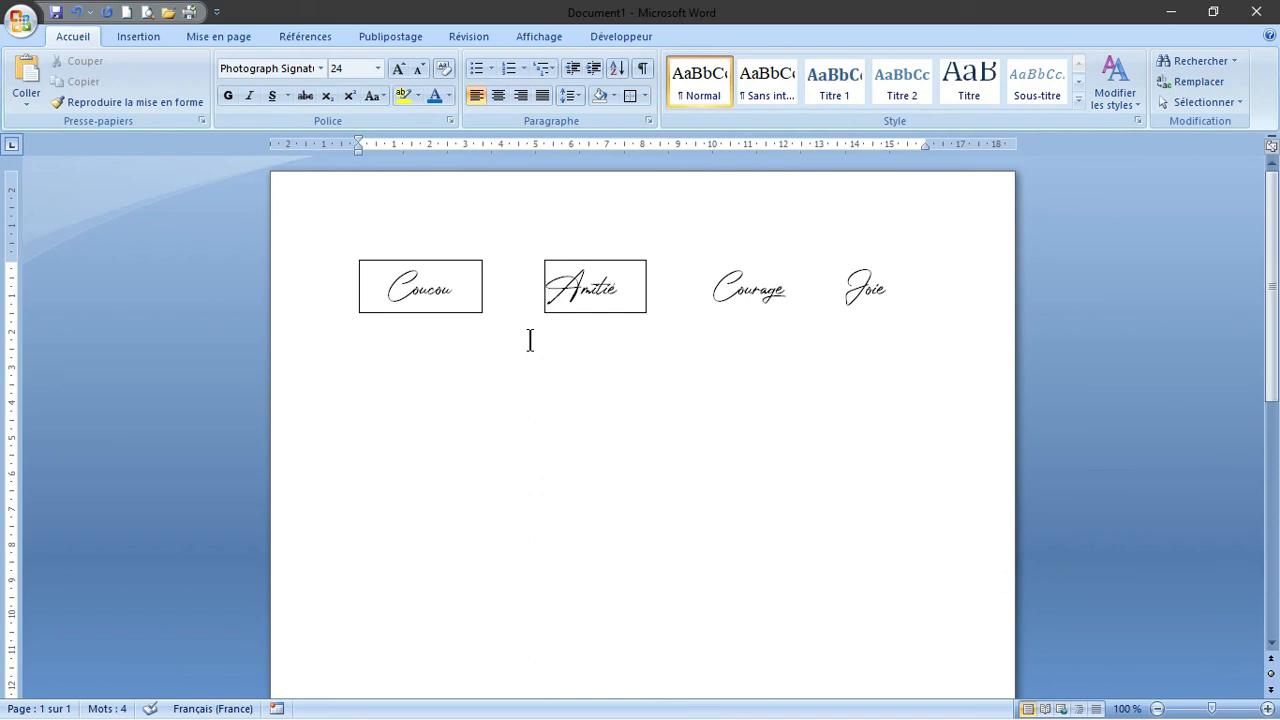
key("BackSpace")
key("BackSpace")
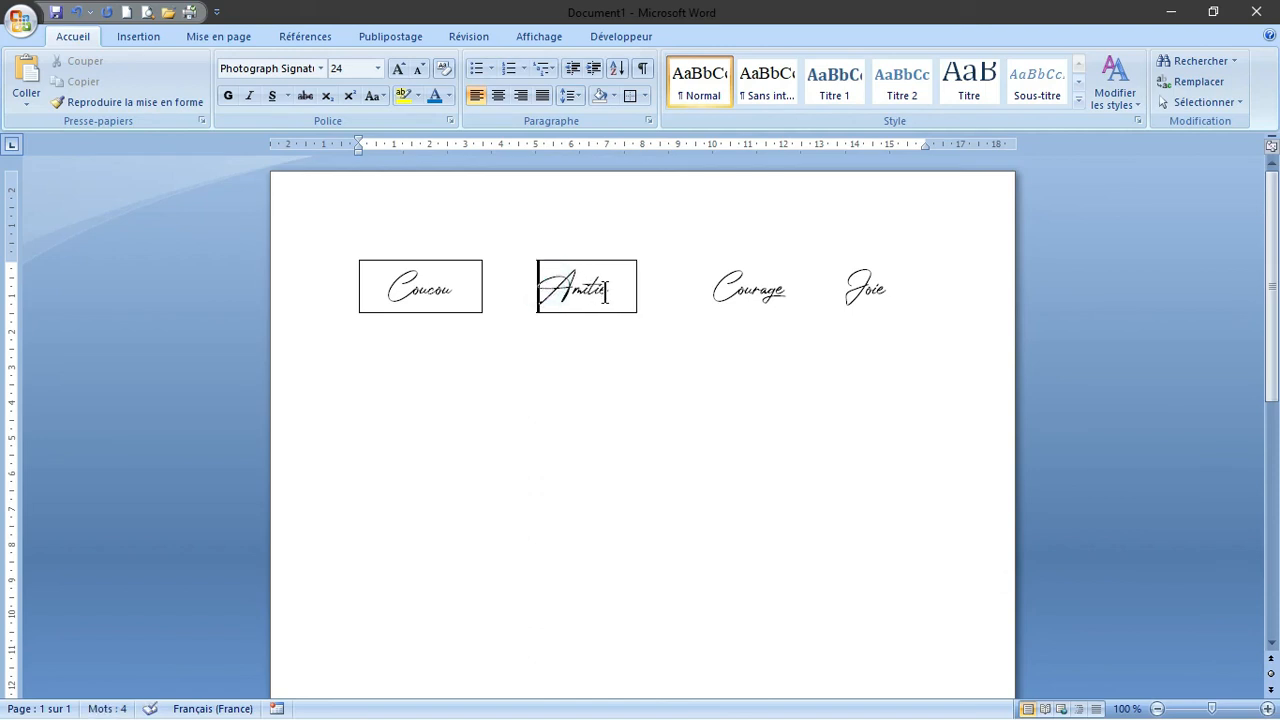
Step: Undo the outside borders and the spacing changes made around "Amitié"
left_click(76, 12)
left_click(76, 12)
left_click(76, 12)
left_click(76, 12)
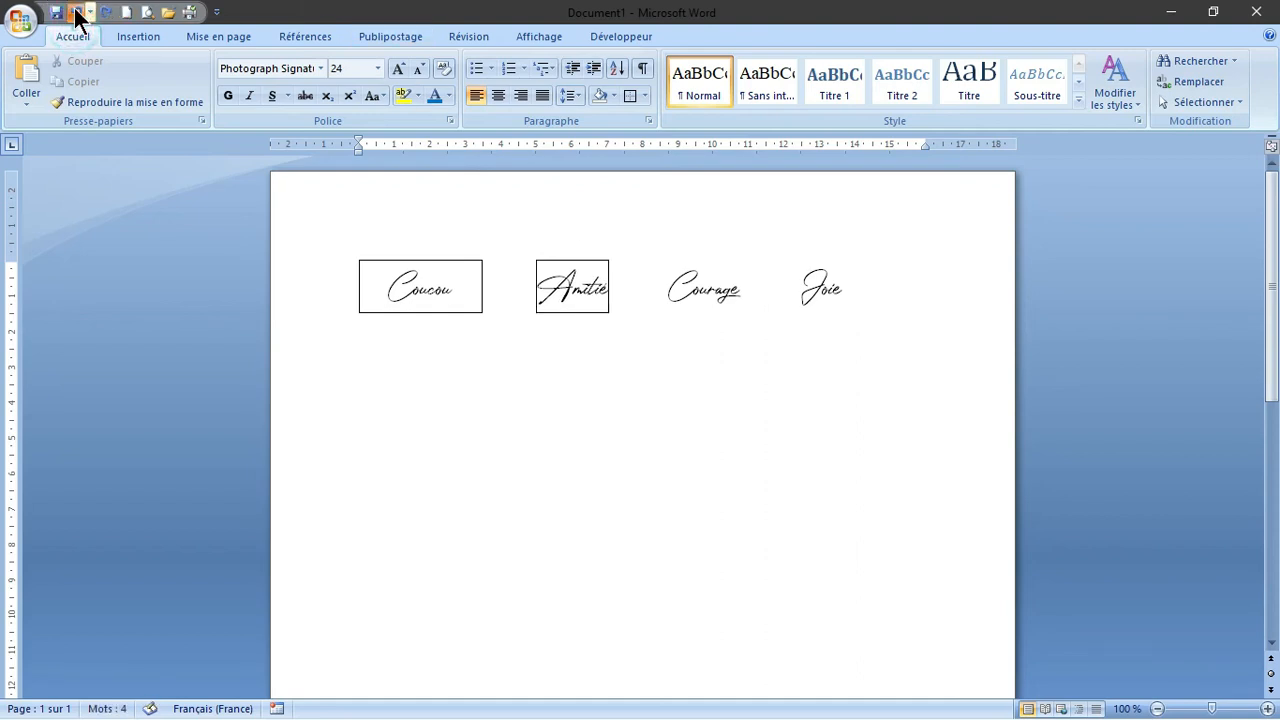
left_click(76, 12)
Step: Add spaces before and after "Amitié" and frame the word together with those spaces with outside borders
left_click(492, 339)
left_click(535, 288)
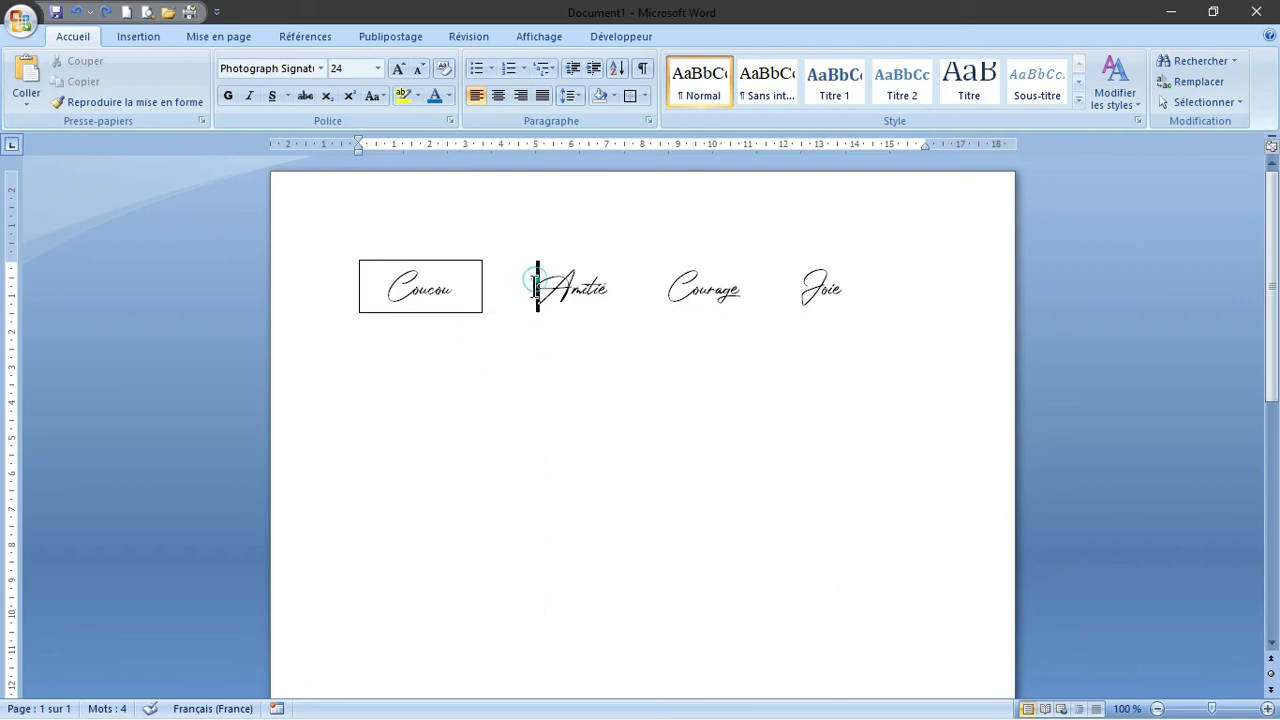
left_click(662, 288)
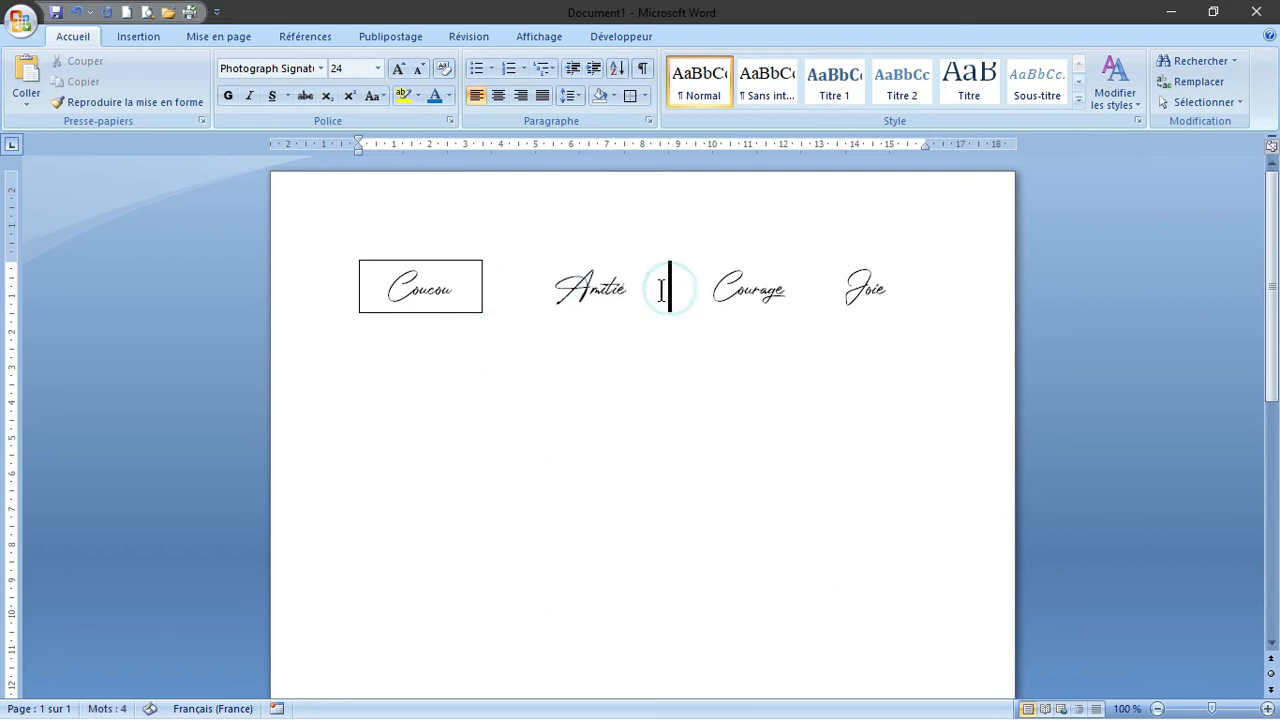
left_click_drag(660, 288, 523, 283)
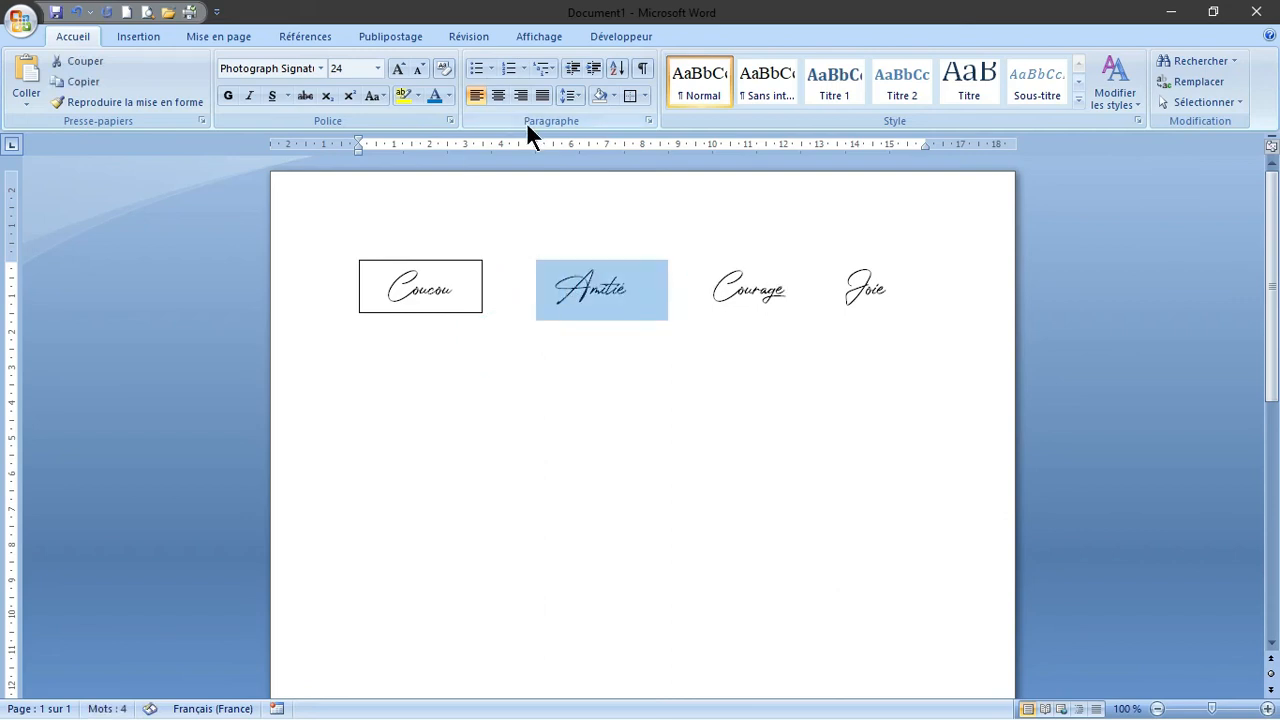
left_click(631, 96)
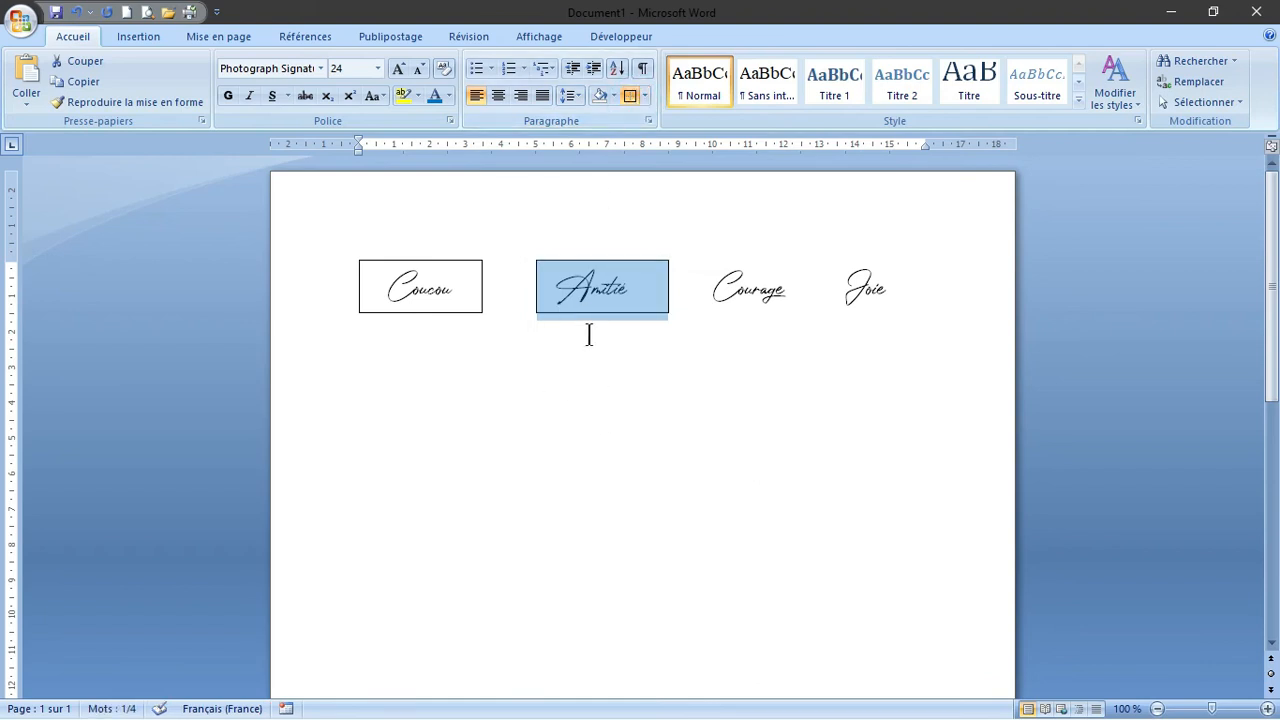
left_click(566, 289)
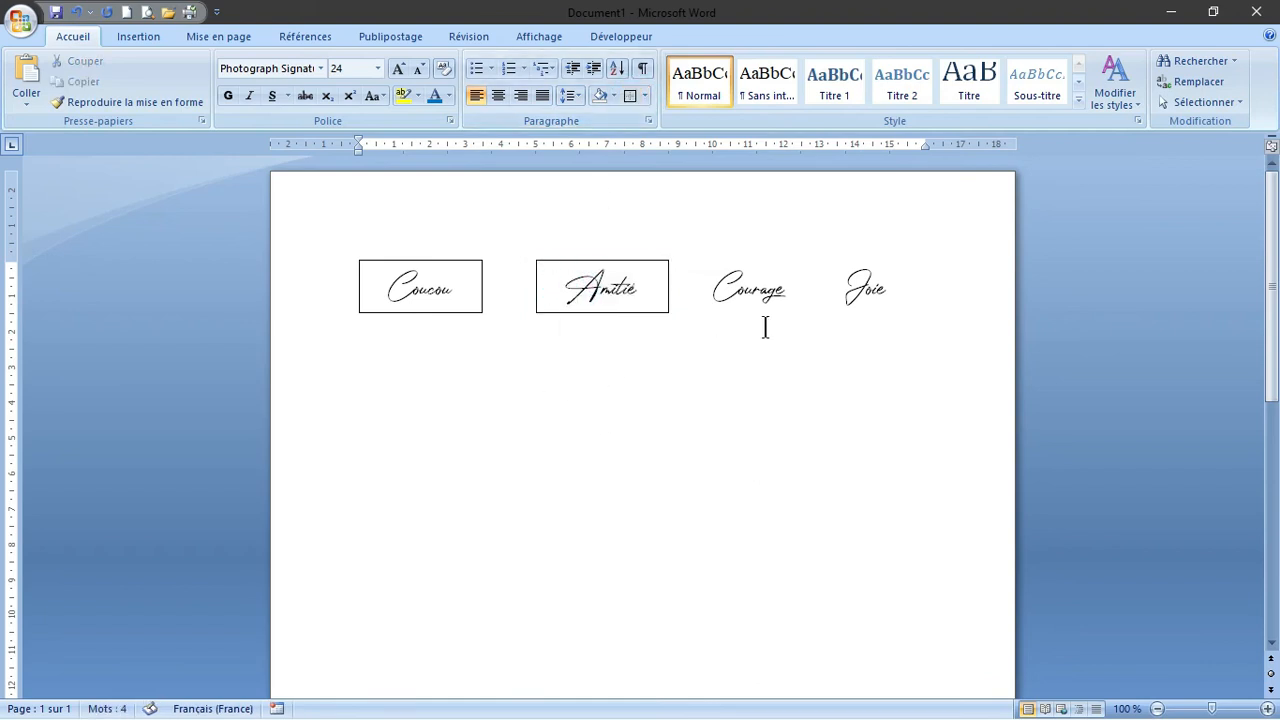
Step: Pad "Courage" with spaces on both sides and frame the padded word with outside borders
left_click(702, 287)
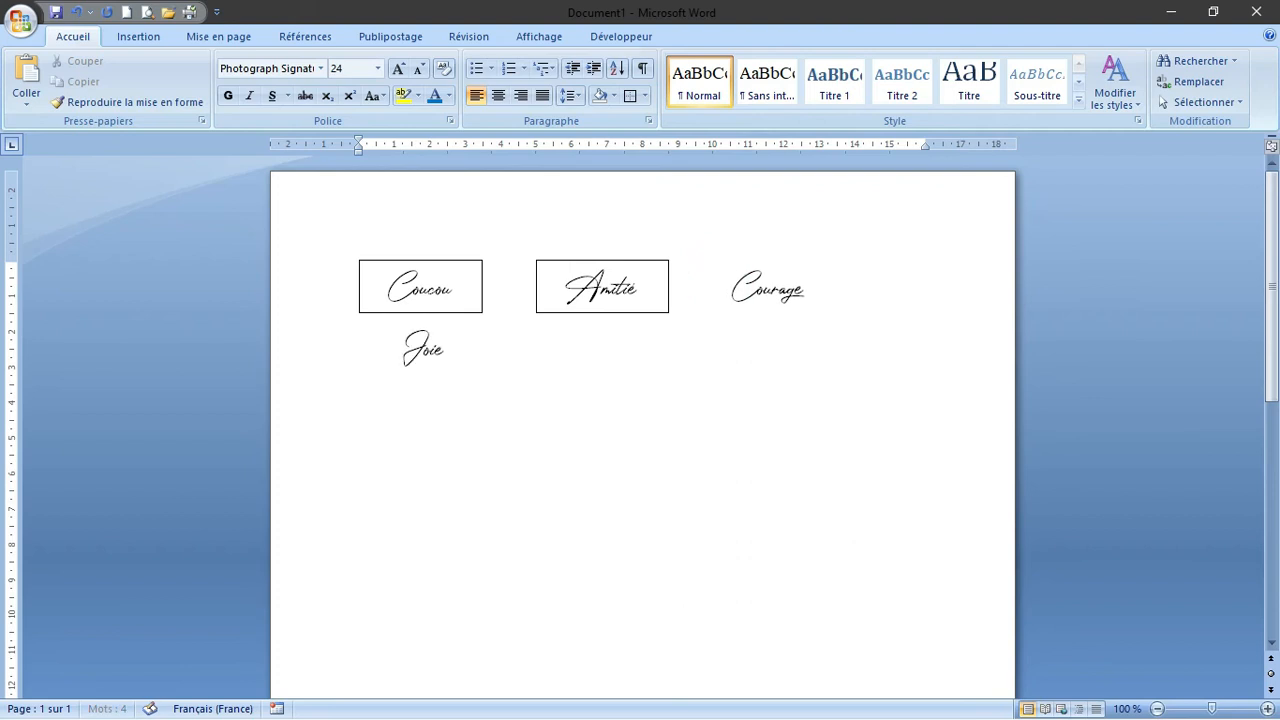
left_click(814, 289)
left_click_drag(875, 288, 704, 286)
left_click(627, 94)
left_click(729, 292)
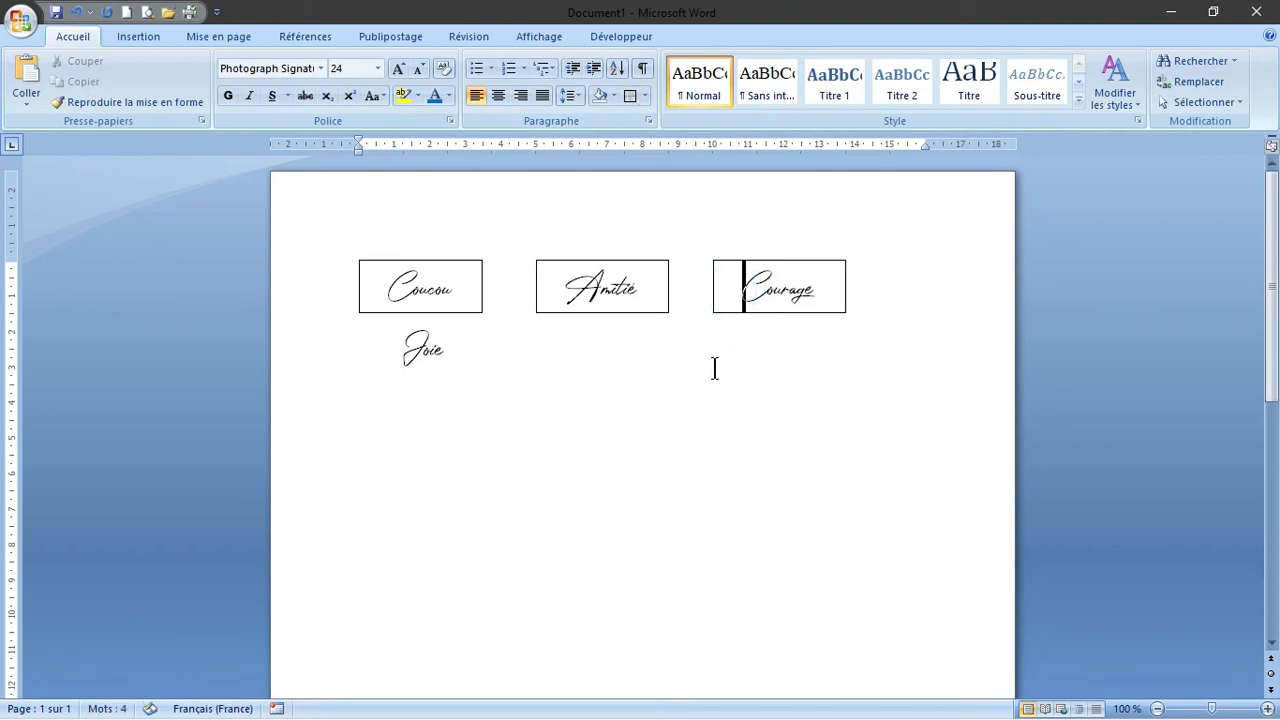
Step: Move "Joie" to its own line, leaving a blank line under the framed words, and pad it with spaces on both sides
left_click(402, 342)
key("BackSpace")
key("Return")
left_click_drag(350, 408, 368, 410)
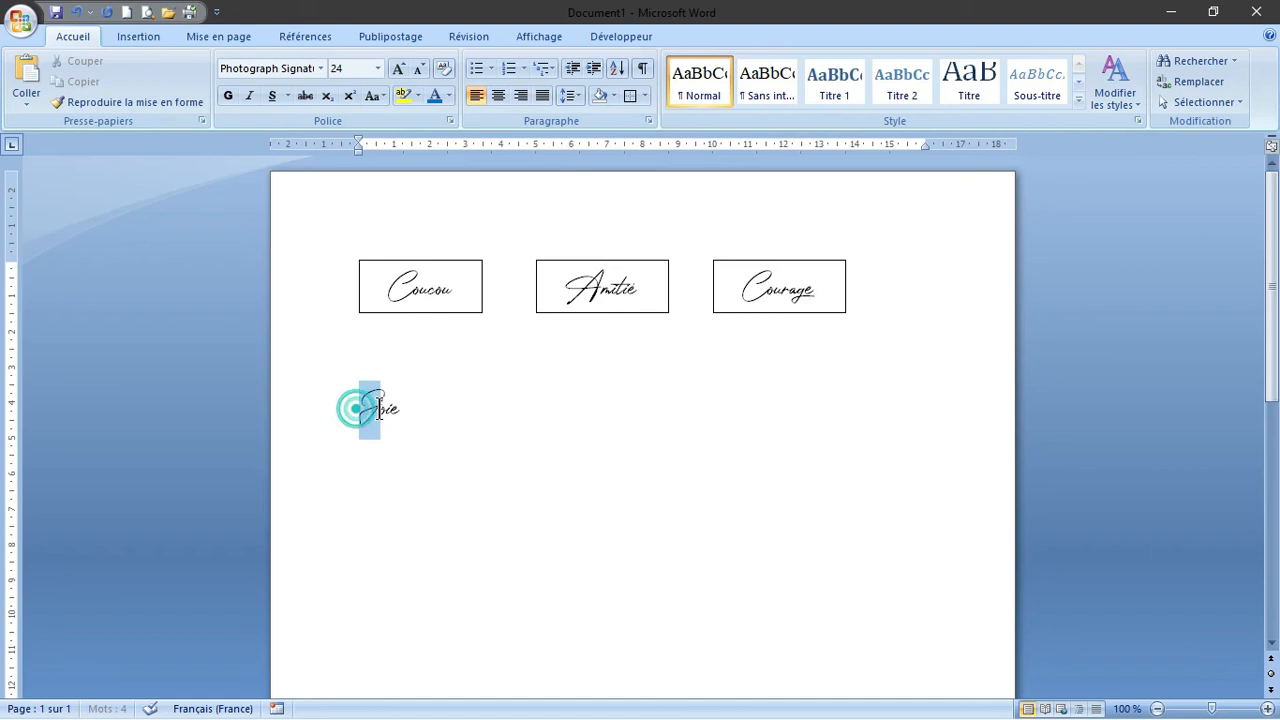
left_click(360, 405)
left_click(433, 408)
left_click_drag(449, 406, 371, 403)
left_click(451, 408)
left_click_drag(451, 408, 323, 403)
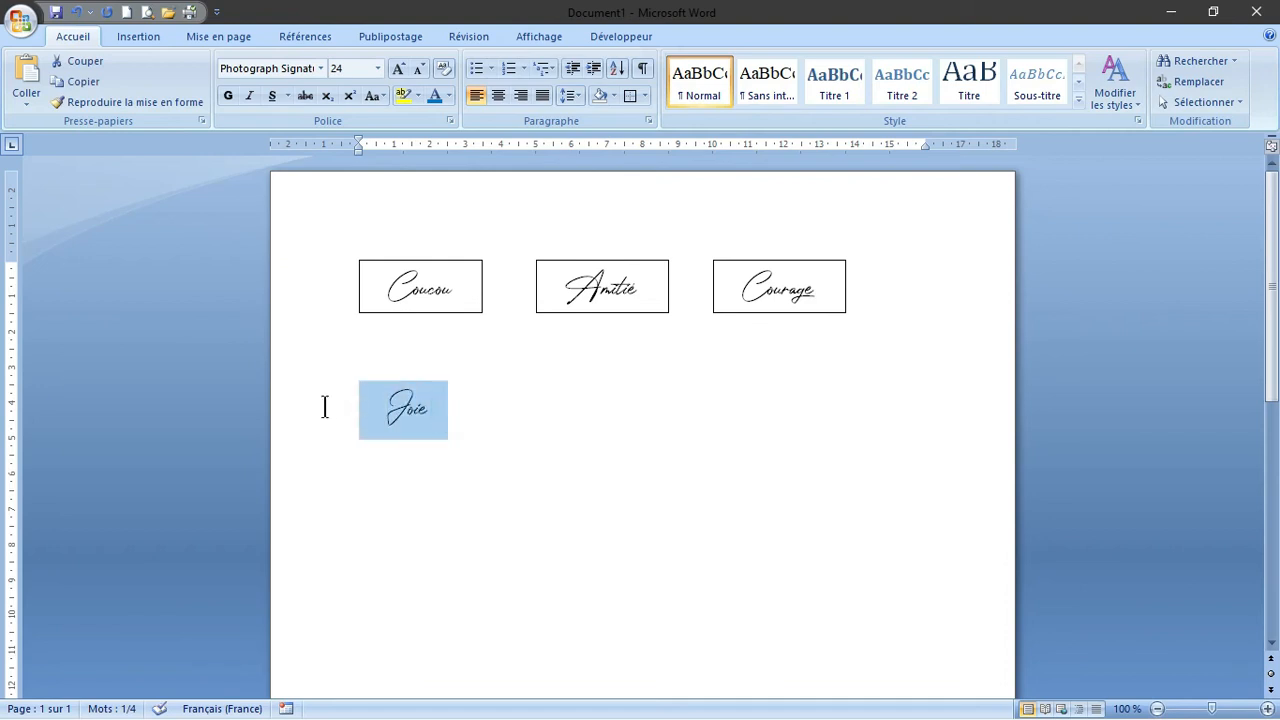
Step: Try to frame the padded word "Joie" with outside borders, and undo the border
left_click(627, 95)
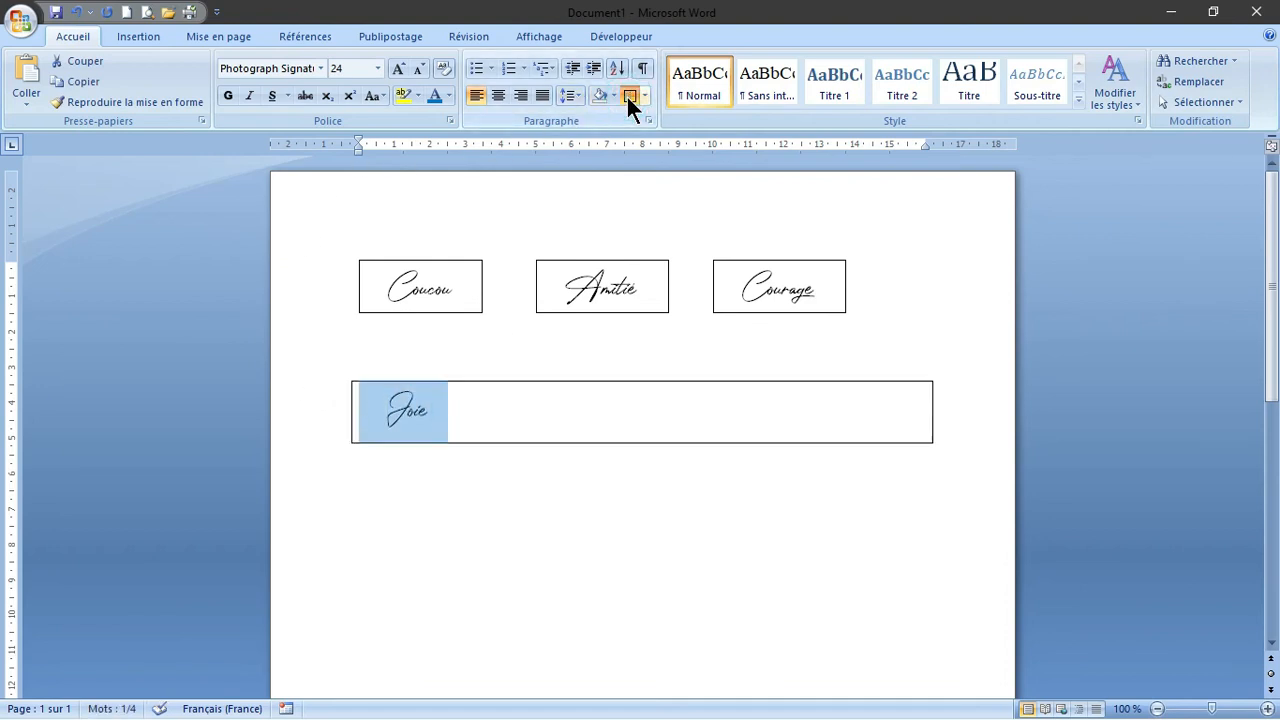
left_click(494, 517)
left_click(445, 407)
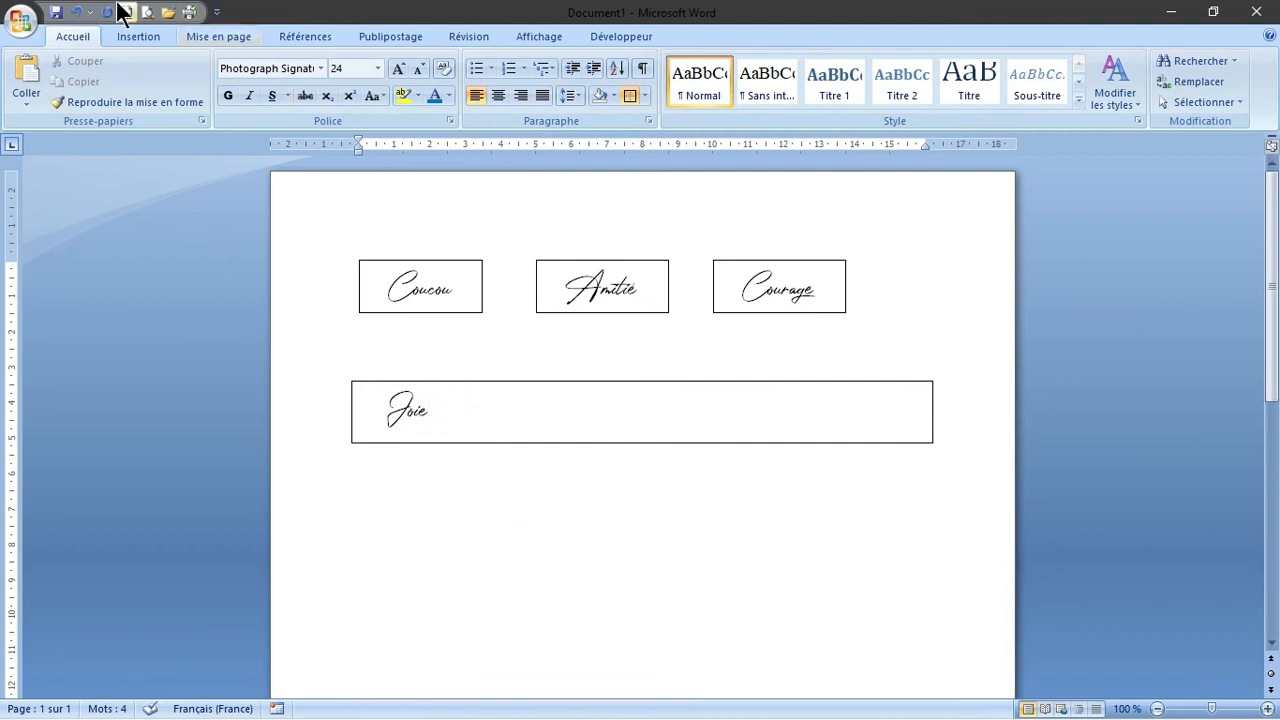
left_click(76, 14)
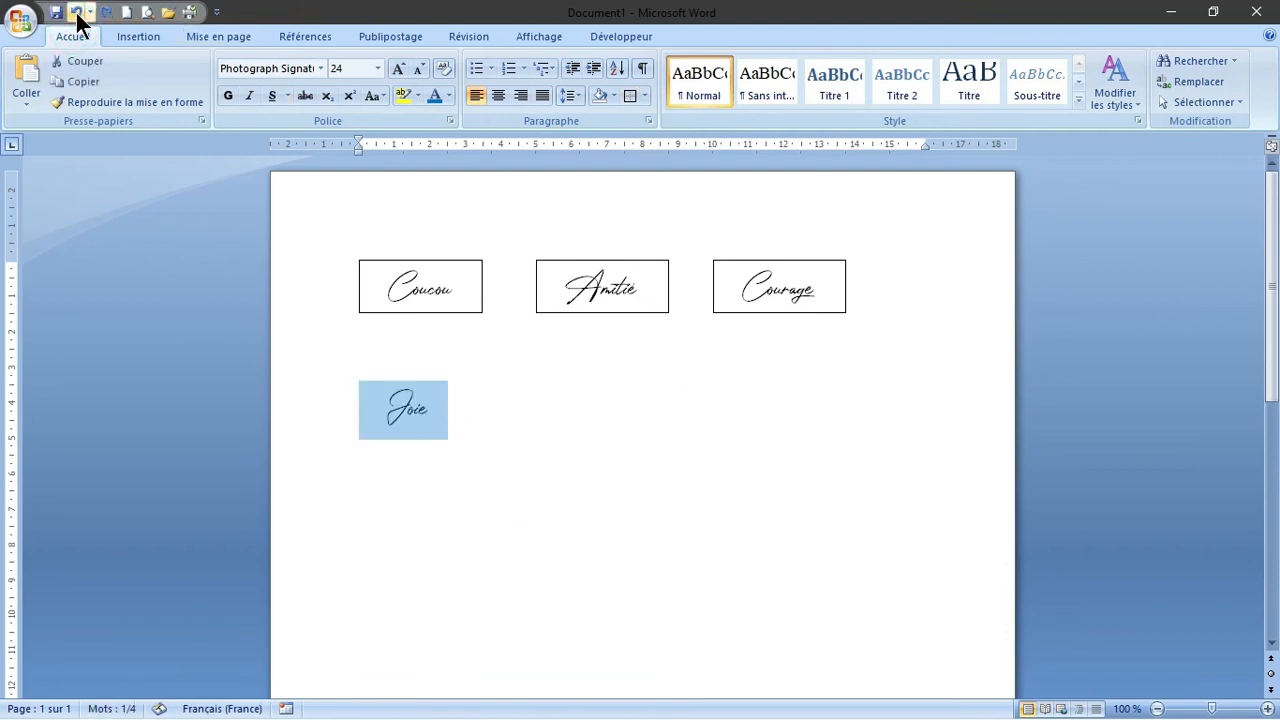
Step: Try outside borders again on "Joie" with its surrounding spaces selected
left_click(420, 493)
left_click_drag(364, 406, 430, 410)
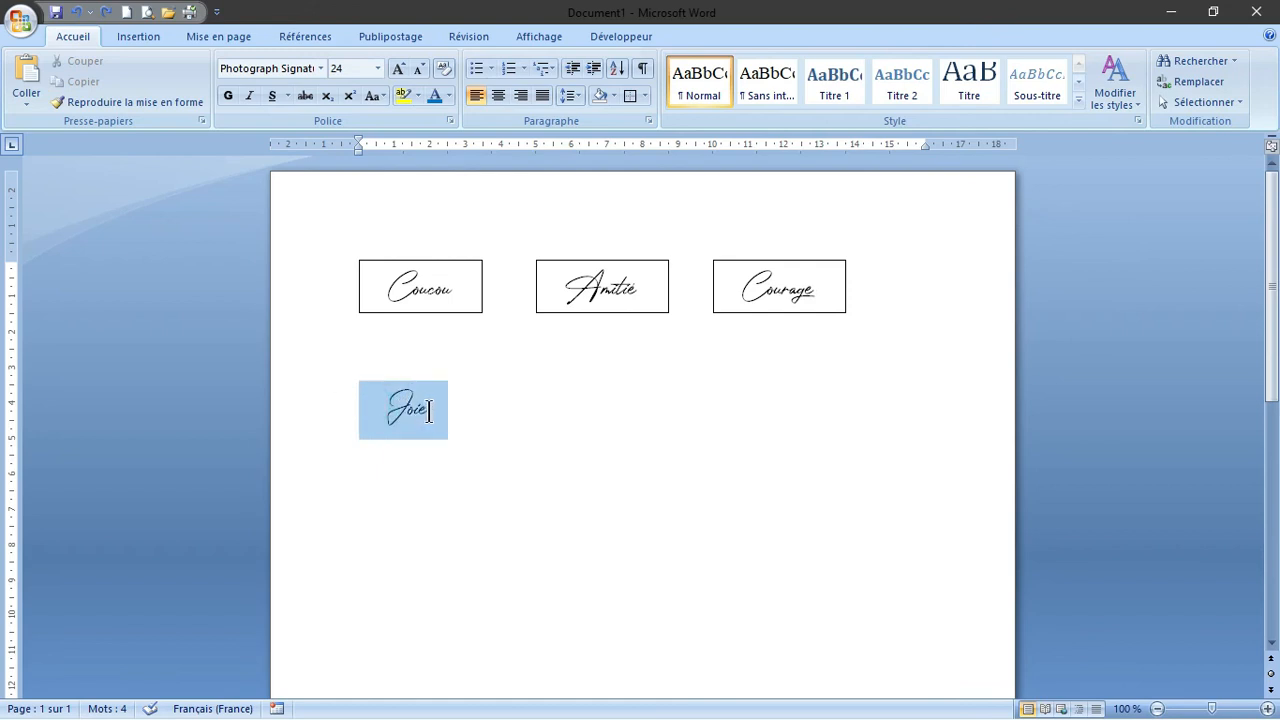
left_click(627, 94)
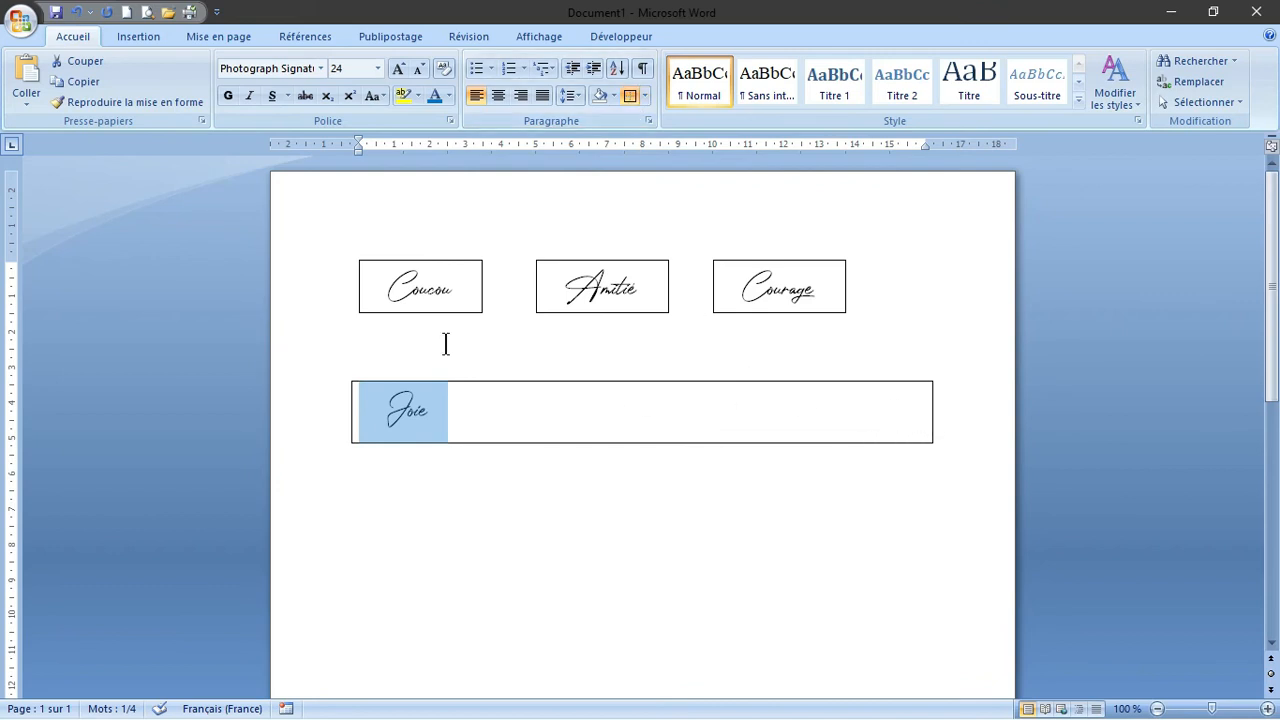
left_click(941, 410)
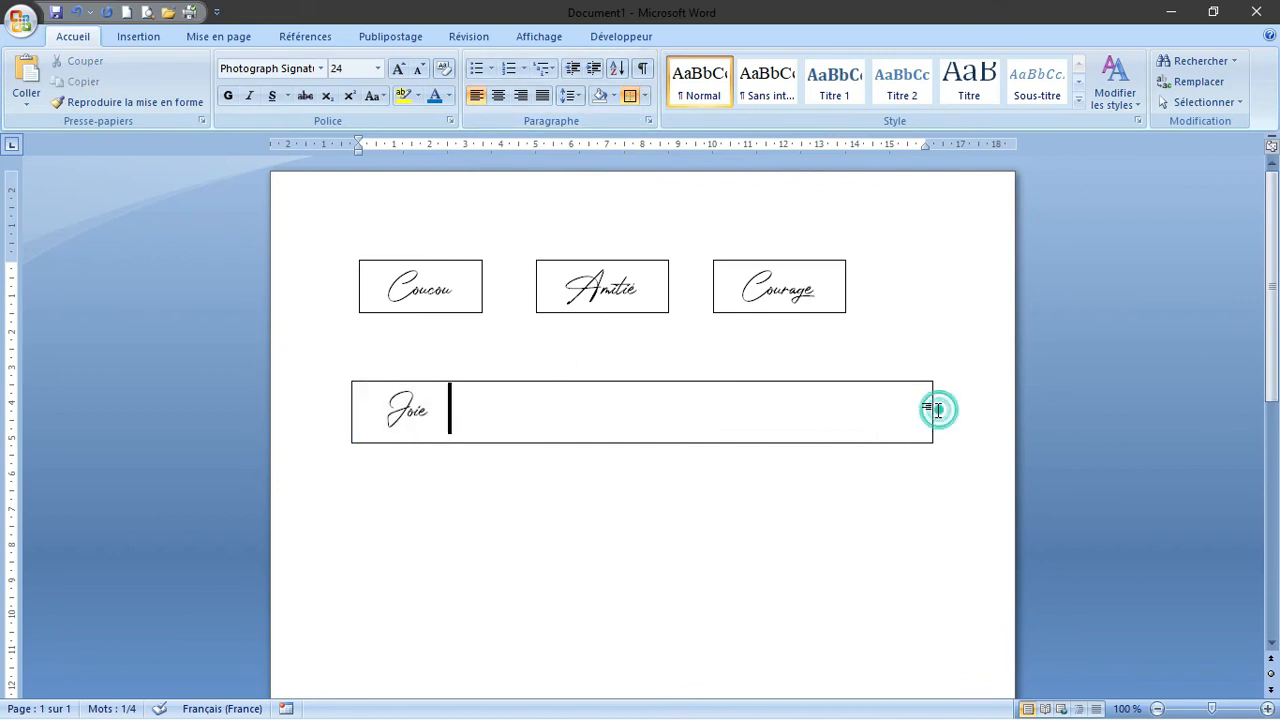
Step: Delete the word "Joie" and remove the borders from its line
key("BackSpace")
key("BackSpace")
key("BackSpace")
key("BackSpace")
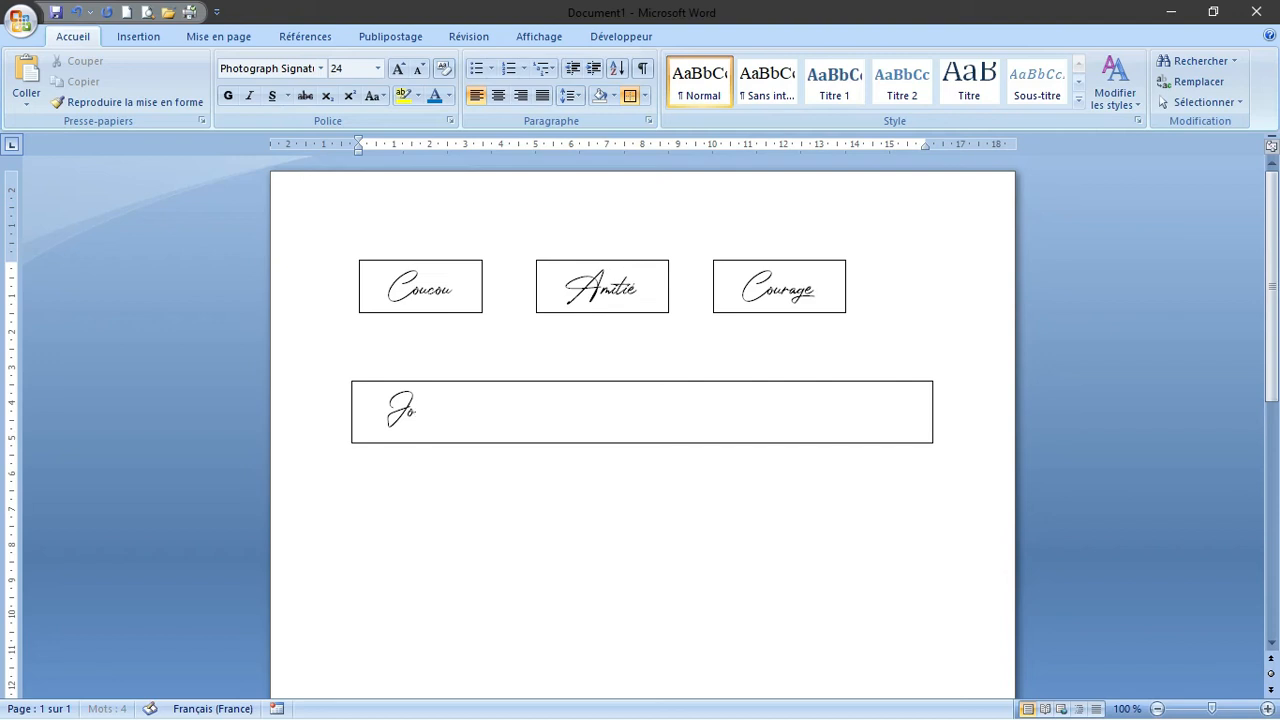
left_click(645, 95)
left_click(648, 243)
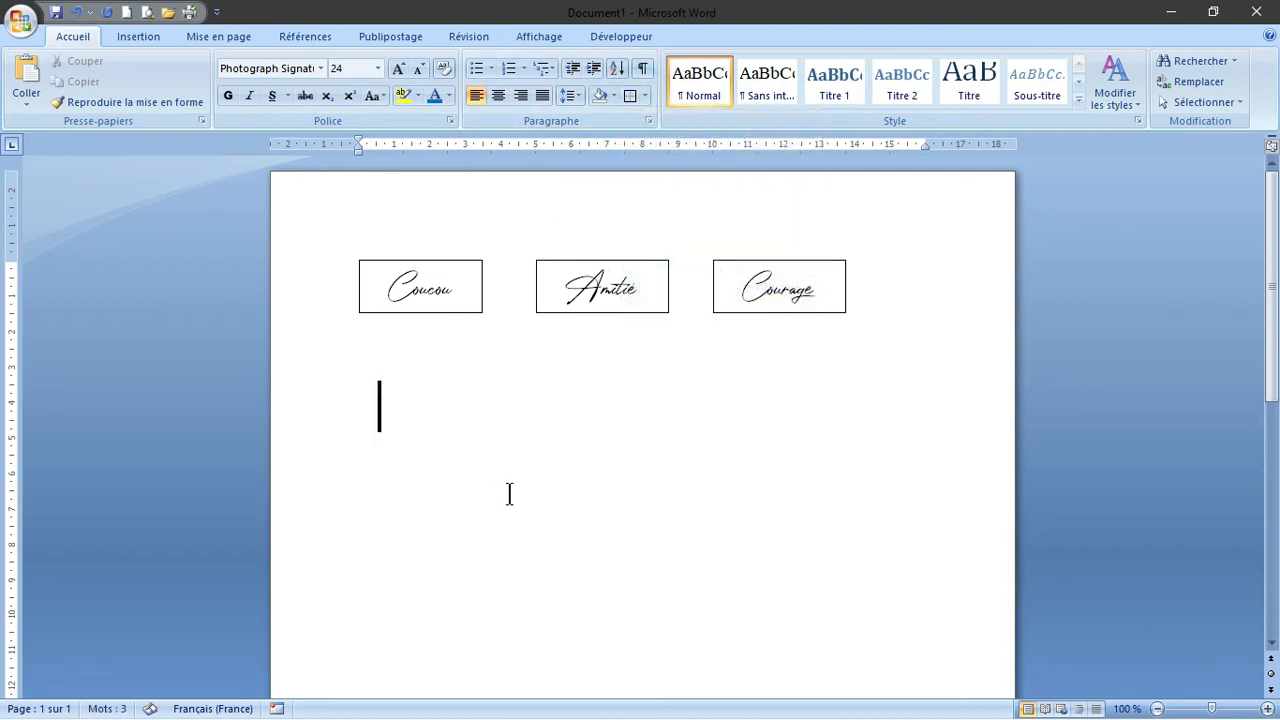
left_click(359, 405)
Step: Copy the line of three framed words and paste it twice below, leaving a blank line between the rows
left_click_drag(866, 292, 350, 290)
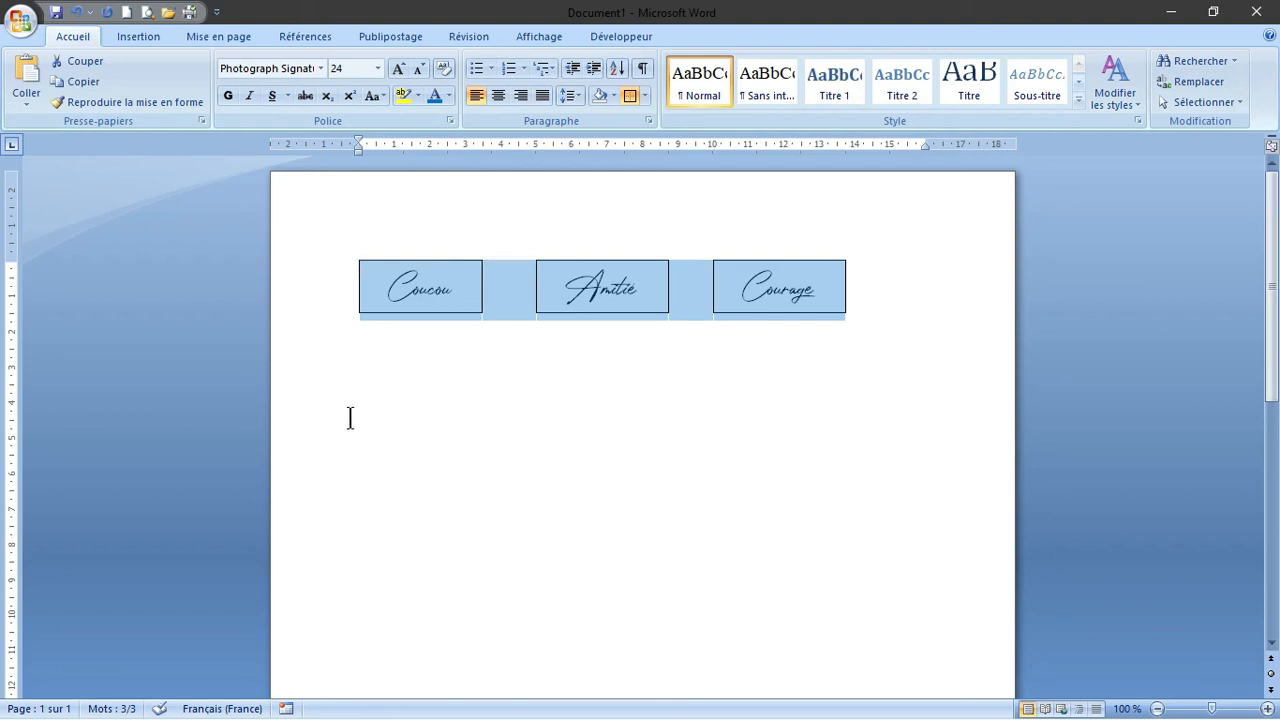
left_click(359, 365)
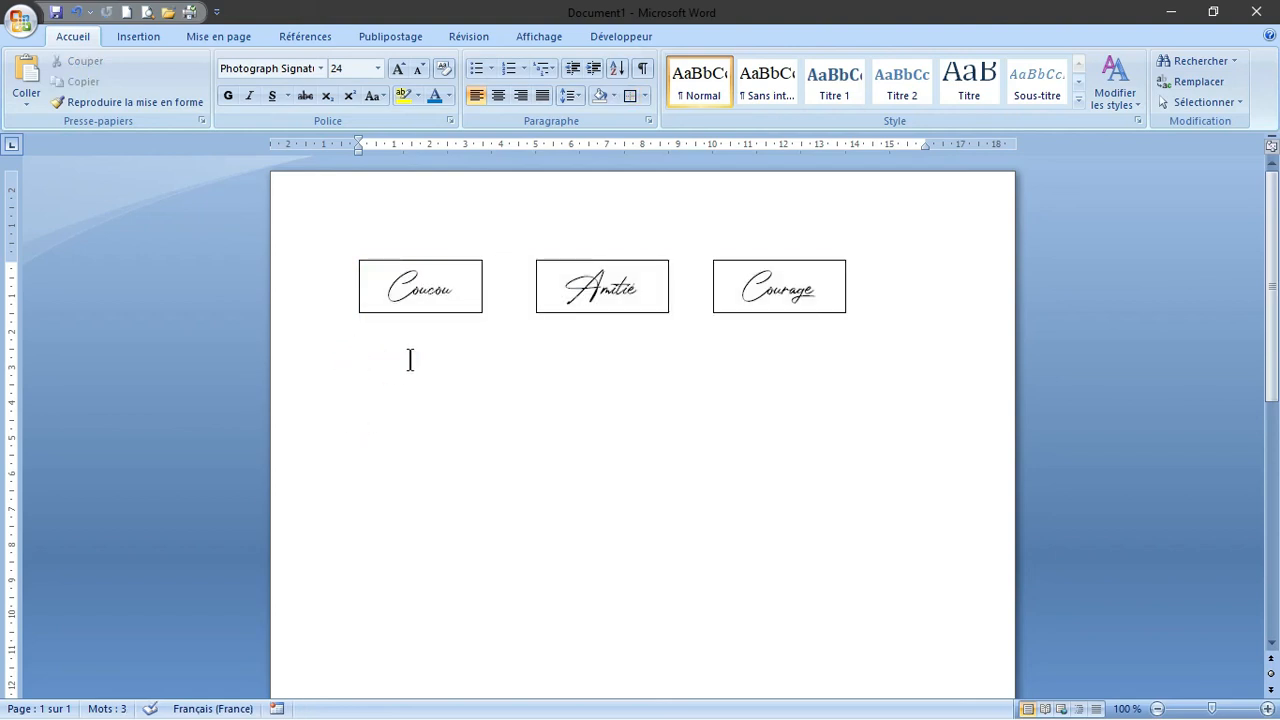
double_click(362, 364)
key("Return")
key("ctrl+v")
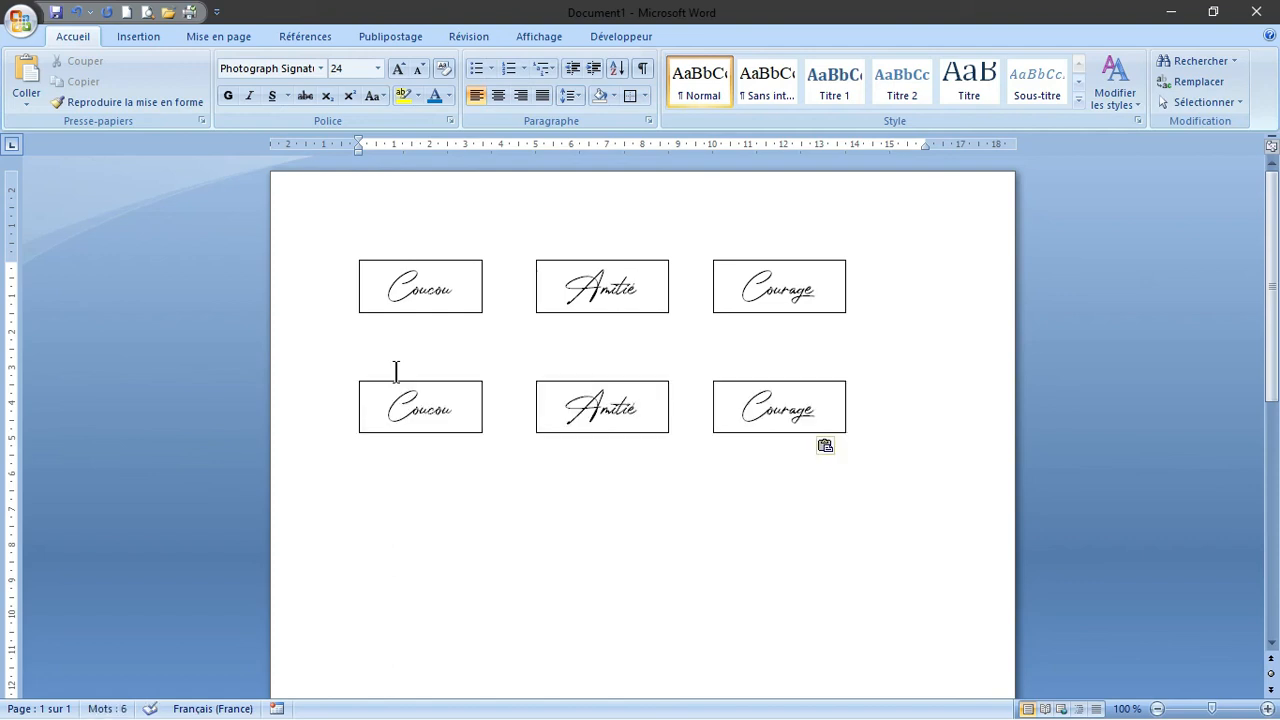
key("Return")
key("ctrl+v")
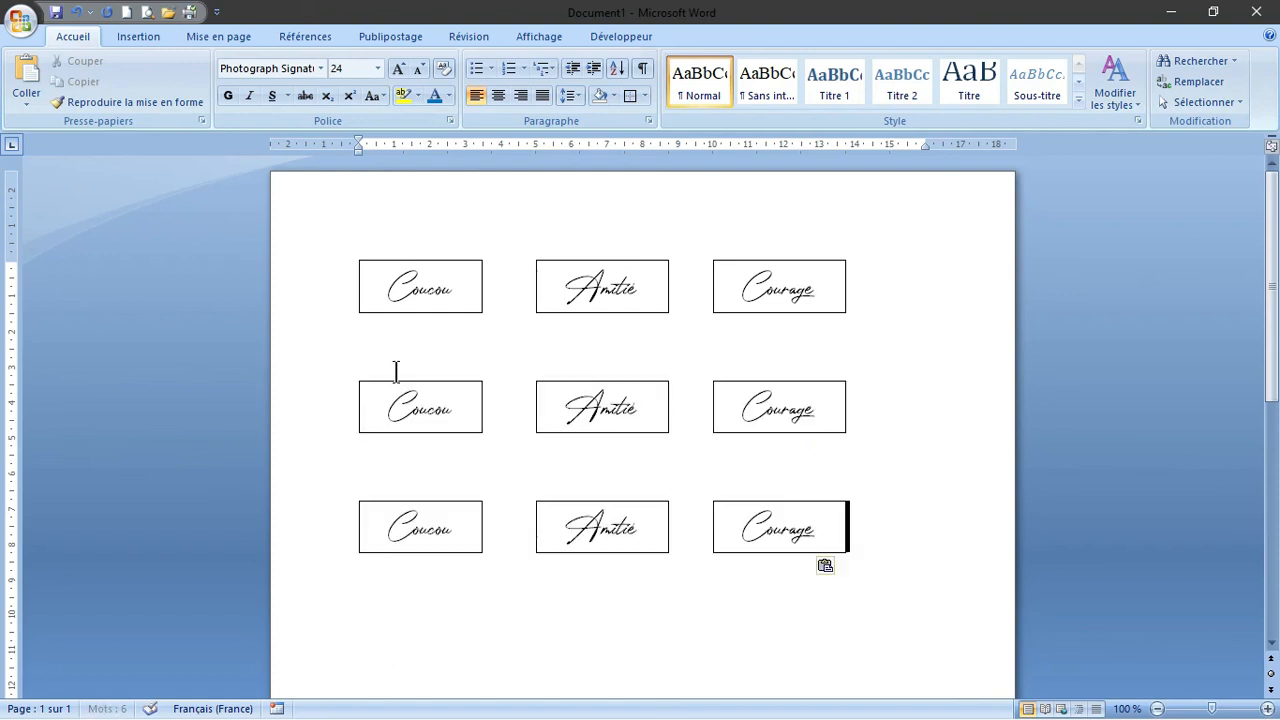
Step: Paste four more copies of the framed-word line down the page, with a blank line between each row
key("Return")
key("Return")
key("ctrl+v")
key("Return")
key("Return")
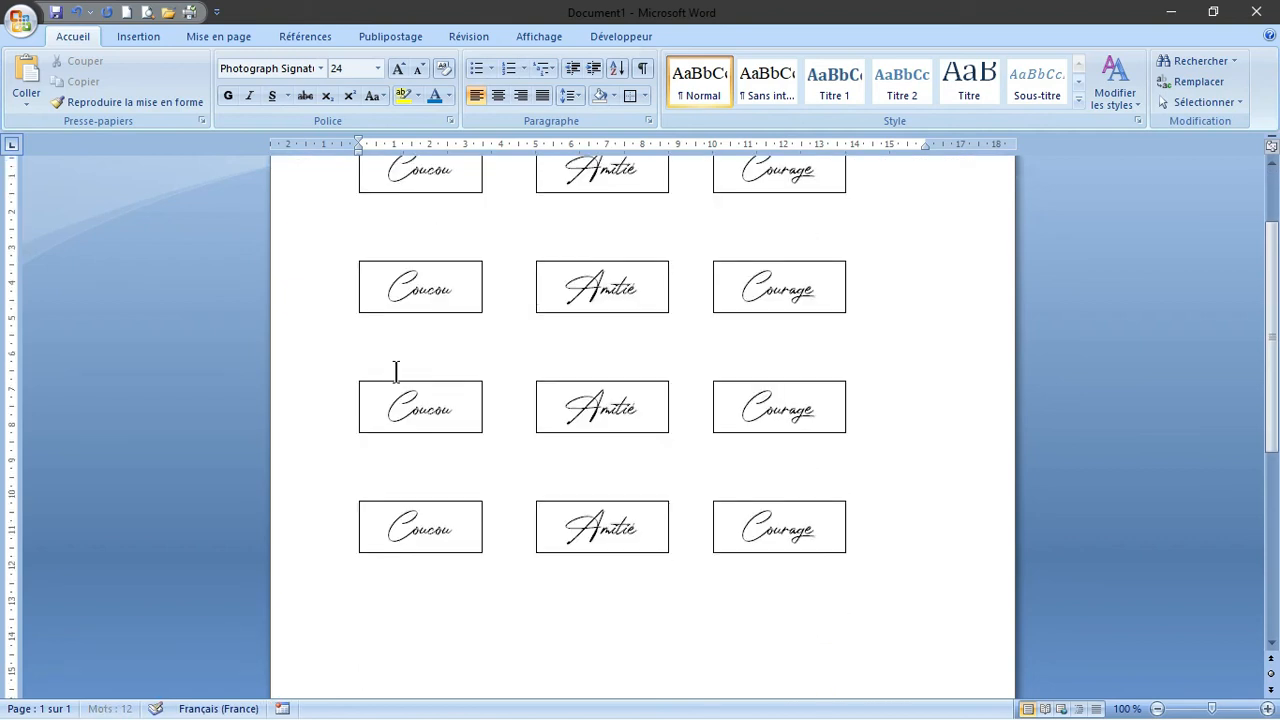
key("ctrl+v")
key("ctrl+z")
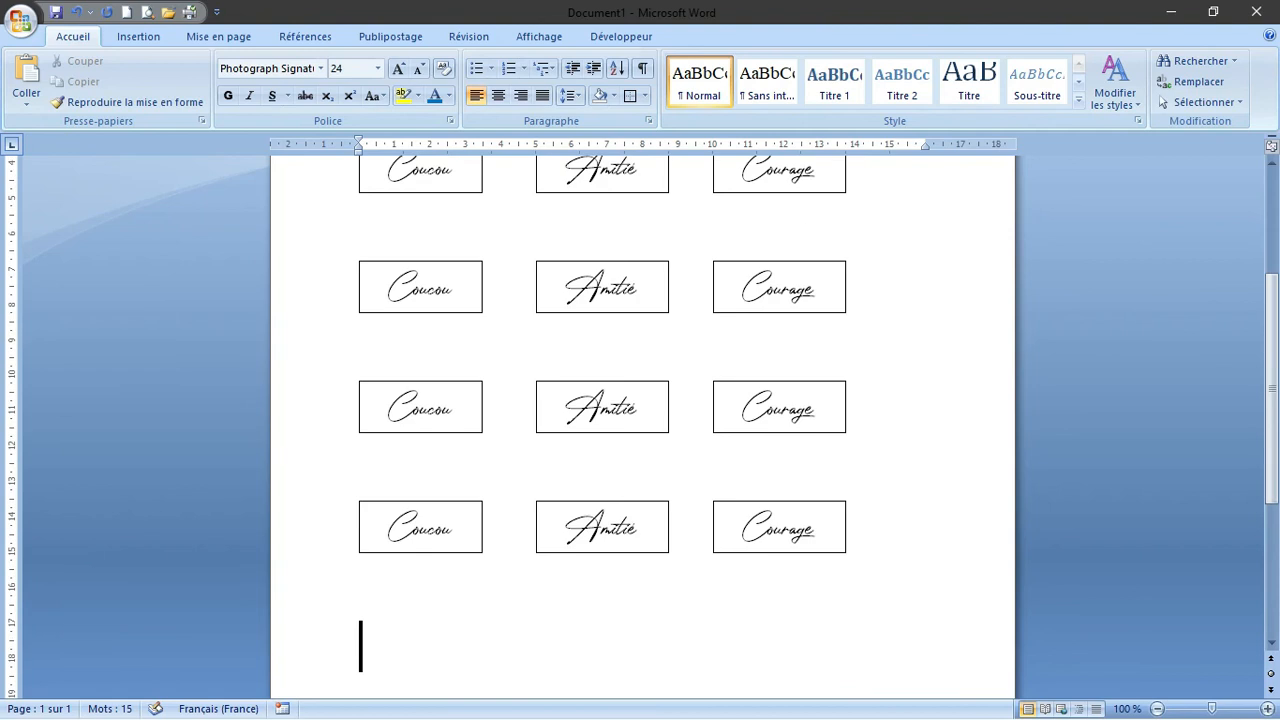
key("ctrl+v")
key("Return")
key("Return")
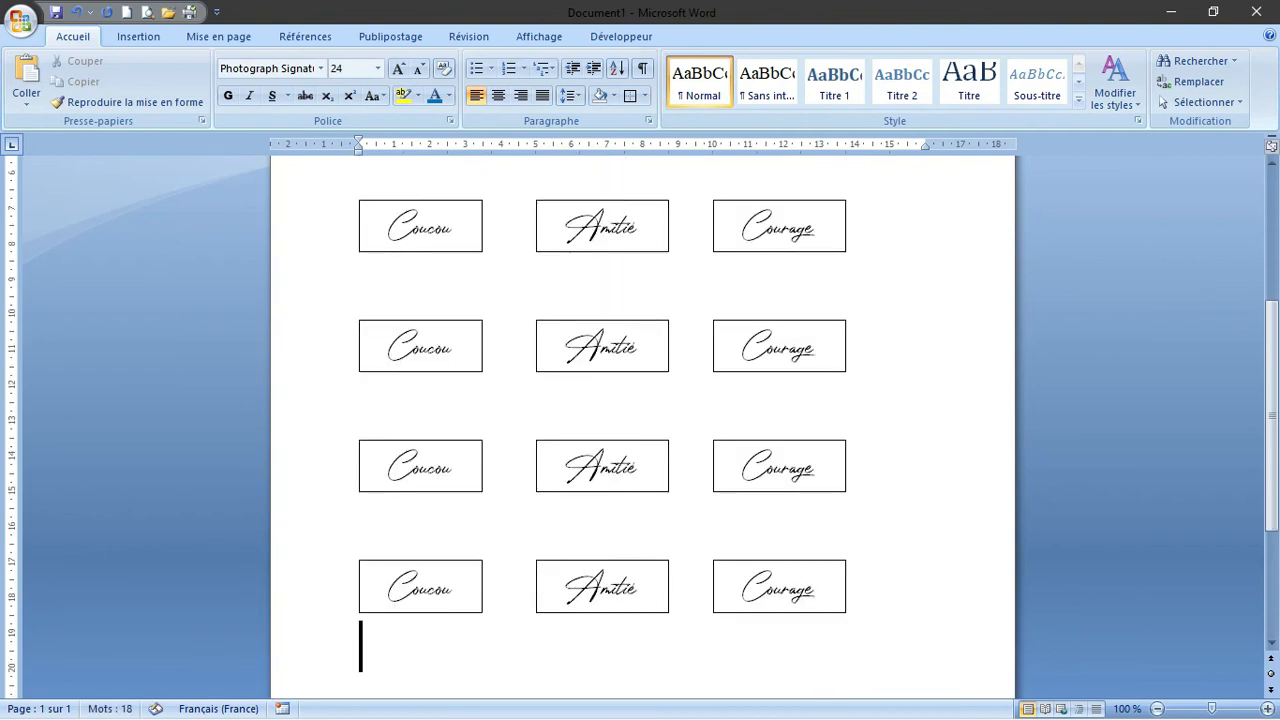
key("ctrl+v")
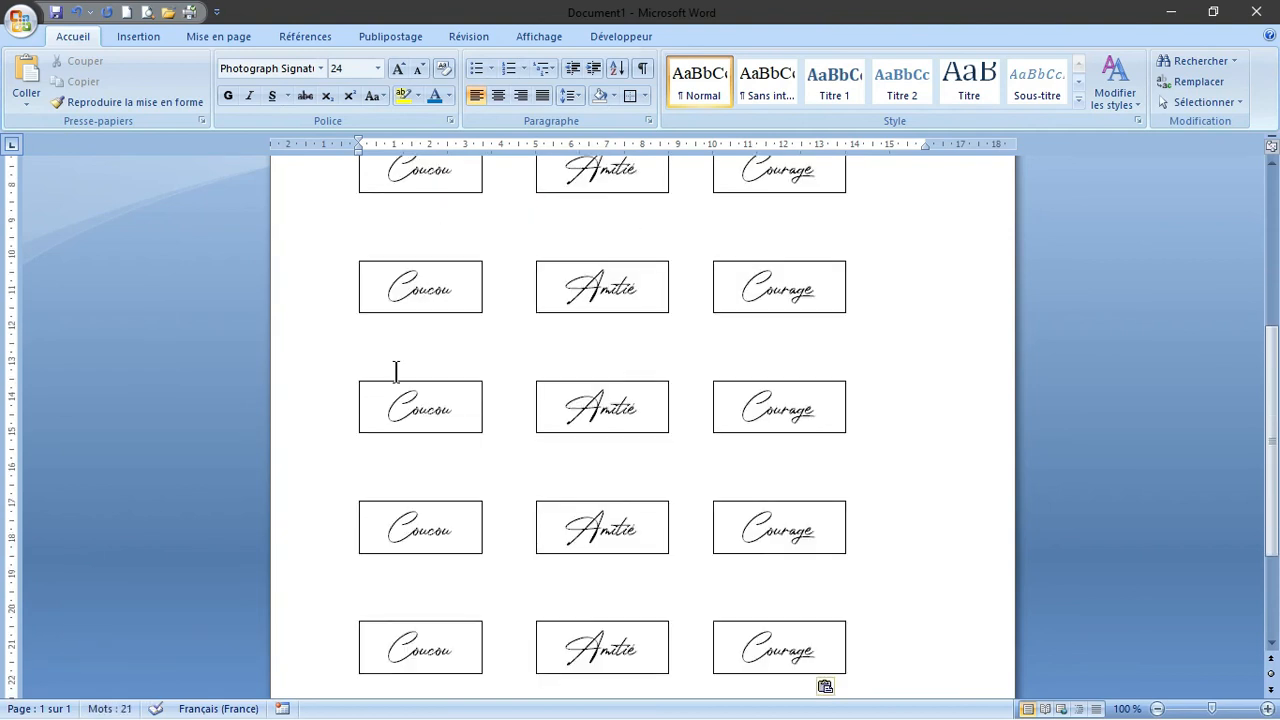
Step: Add empty lines after the last row and delete the surplus one to remove the blank second page
key("Return")
key("Return")
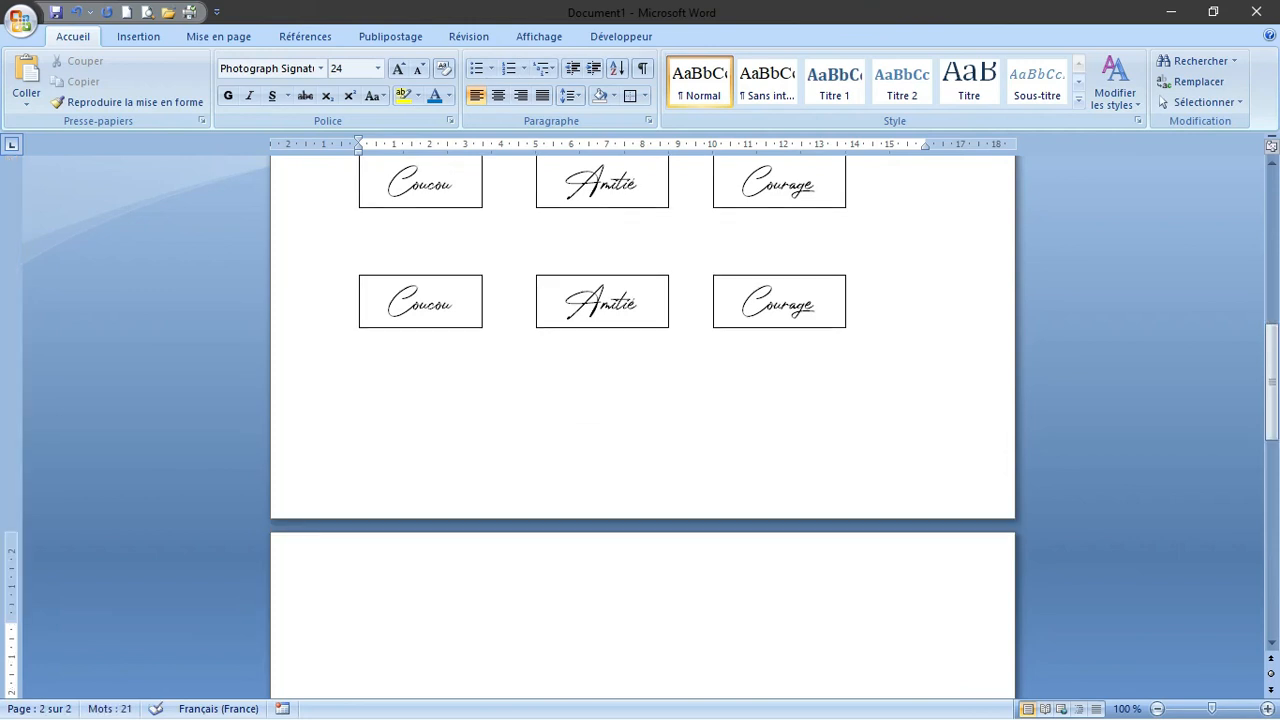
left_click(440, 385)
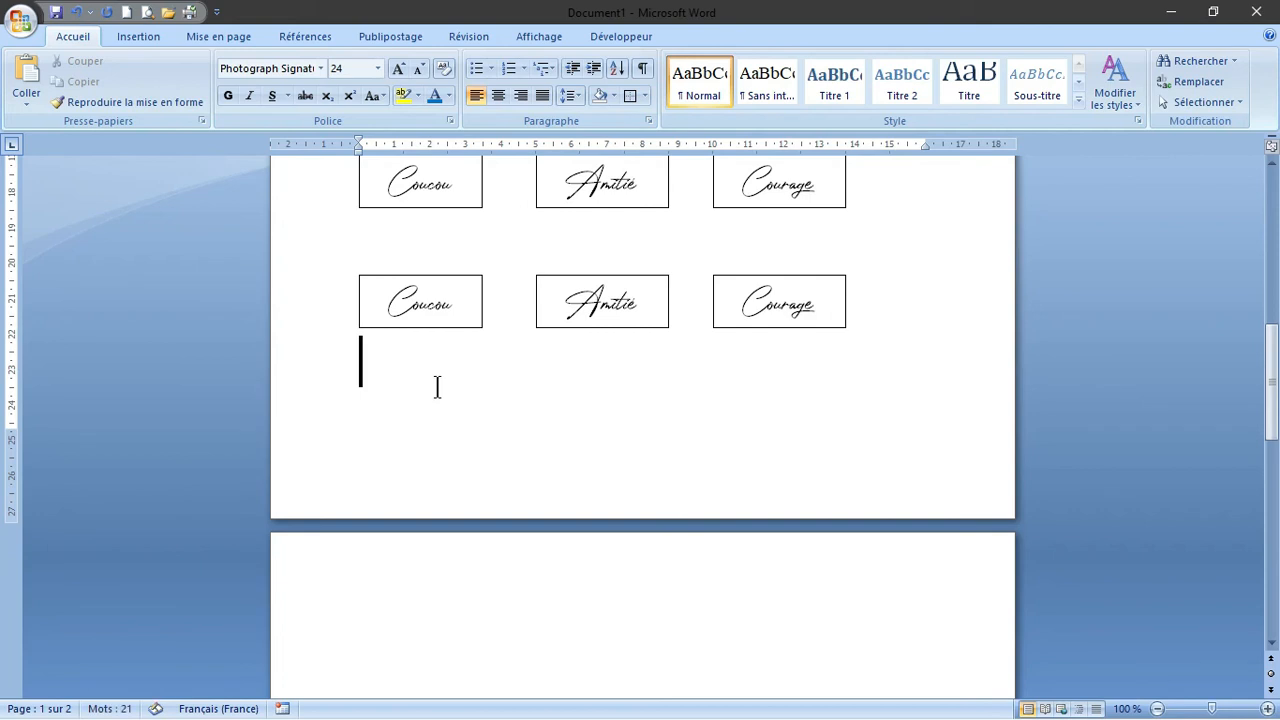
key("Delete")
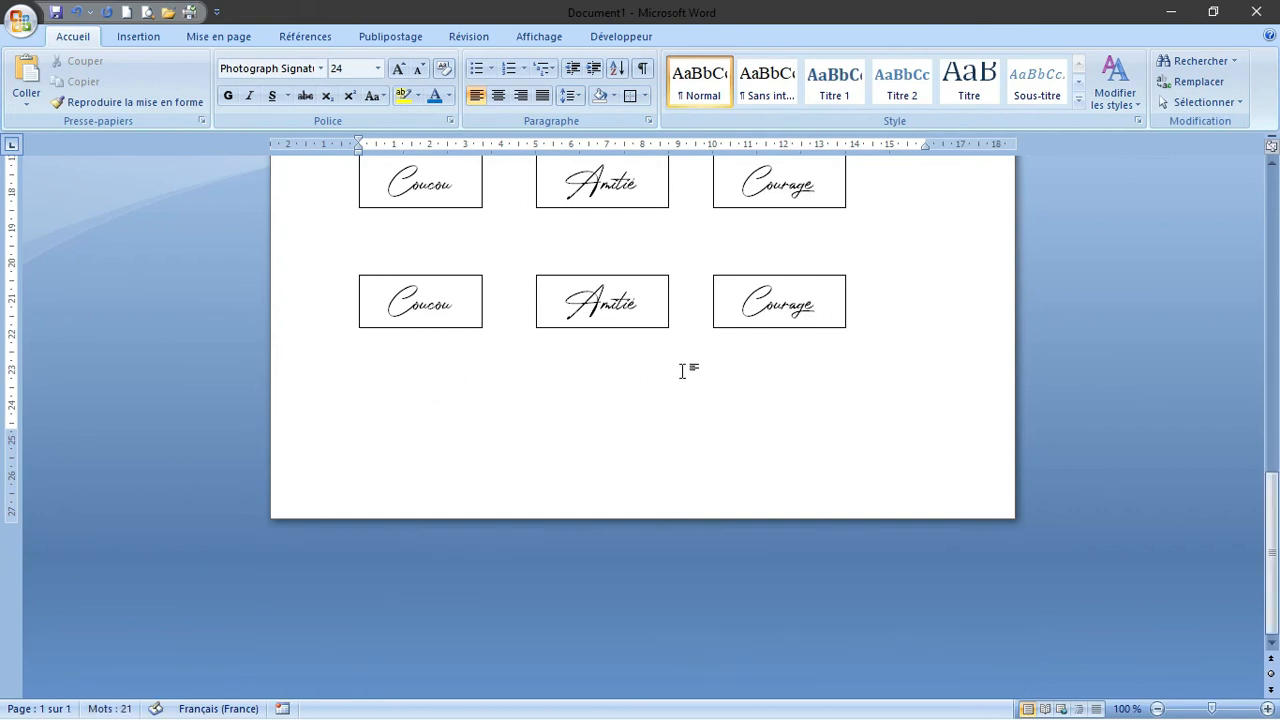
Step: Save the document as a Word document named sentiments.docx in the Bureau folder, replacing the existing file, and close it
scroll(181, 345, "up", 12)
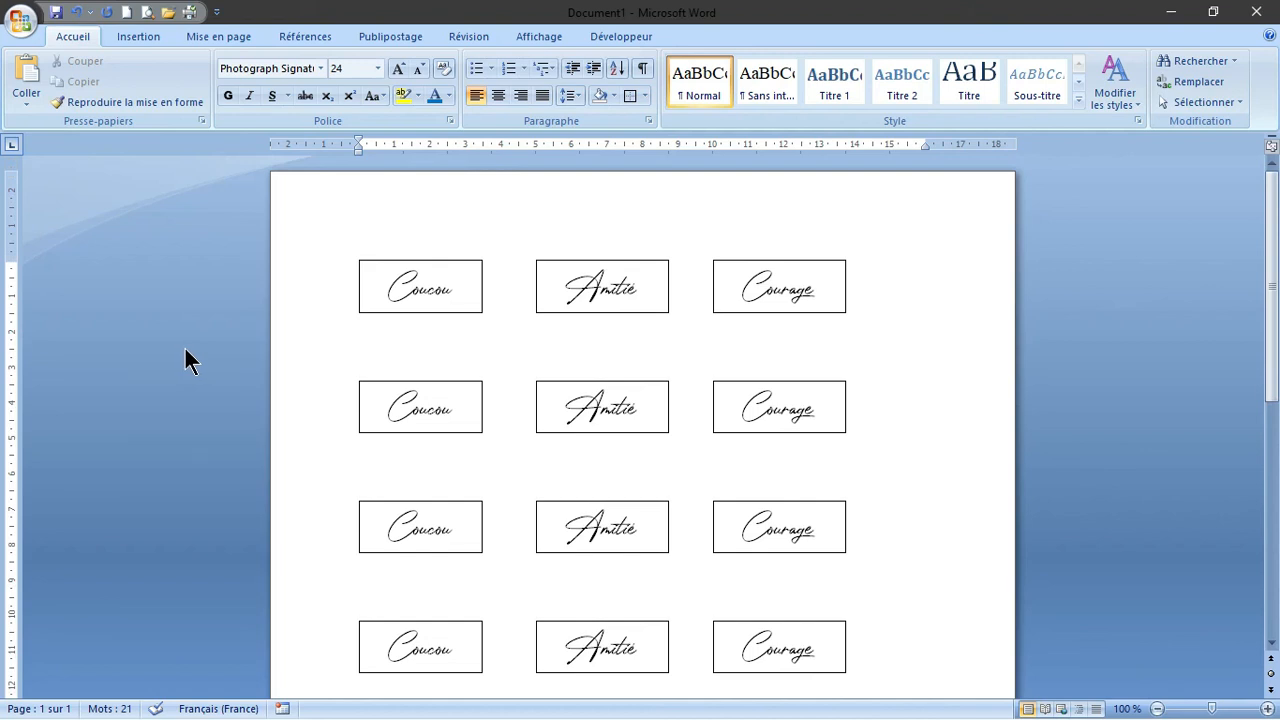
left_click(20, 24)
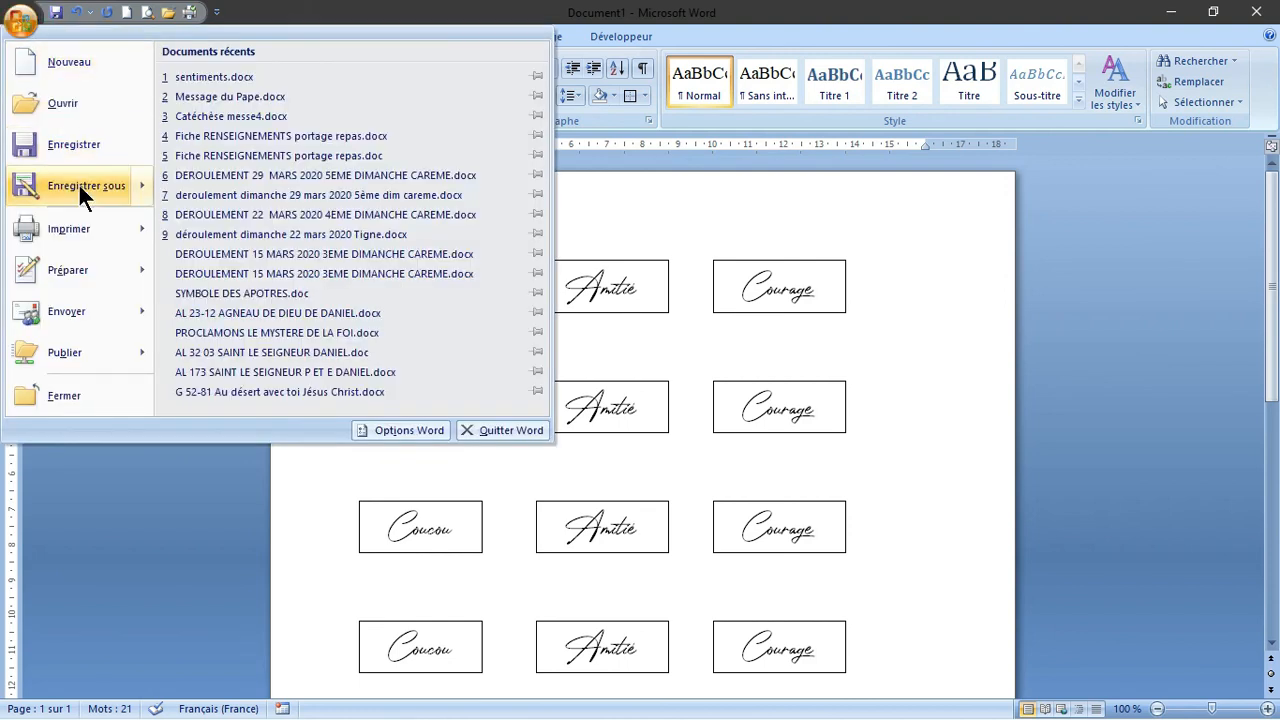
mouse_move(80, 186)
left_click(222, 81)
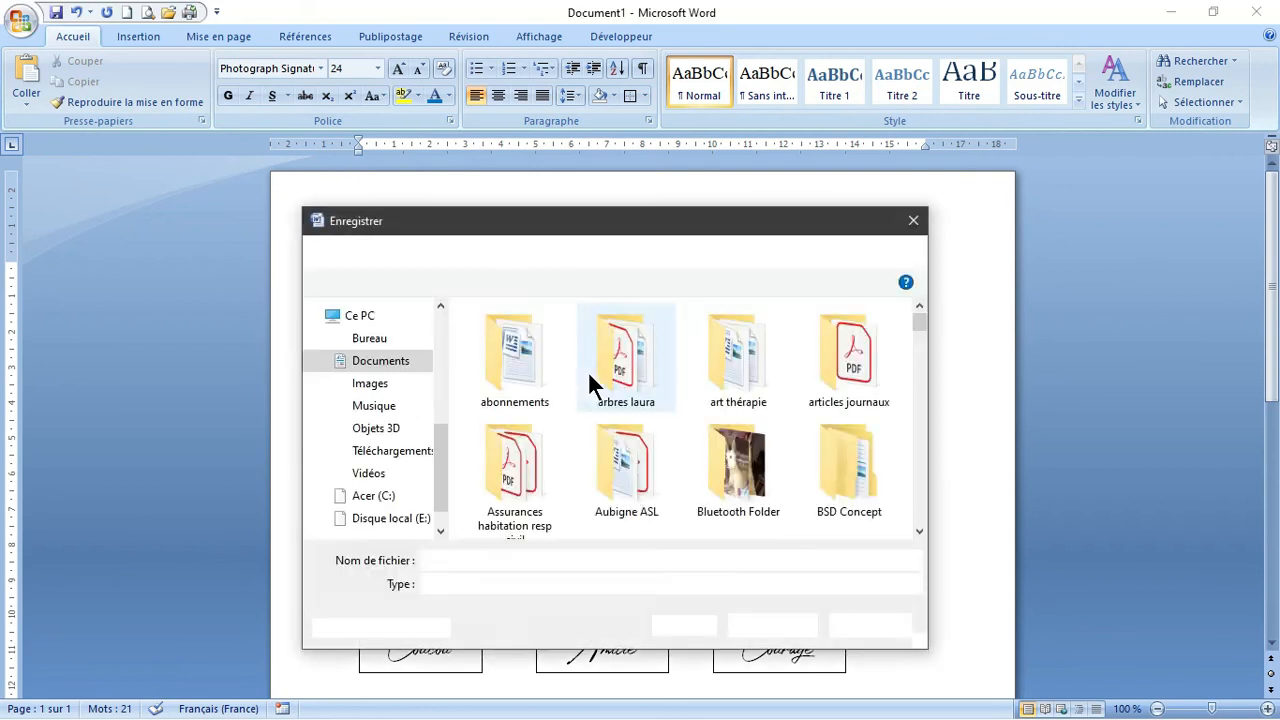
left_click_drag(531, 555, 428, 560)
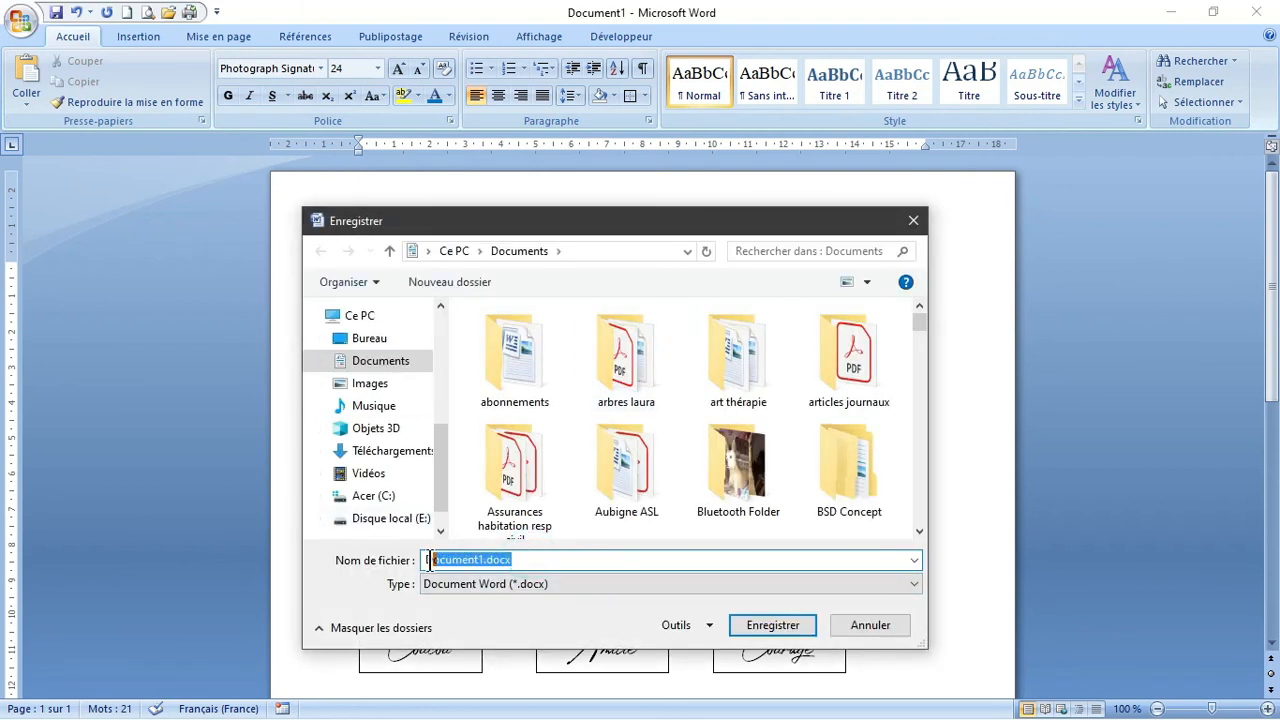
left_click(368, 341)
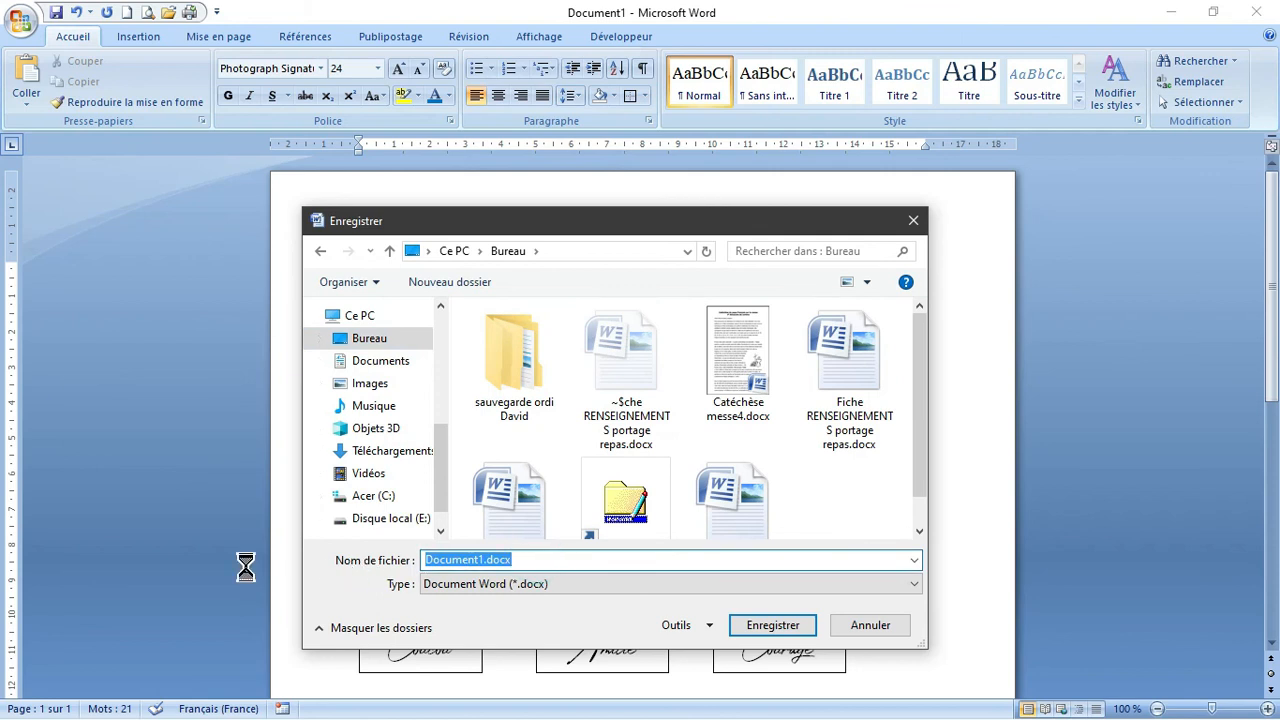
type("sentiments")
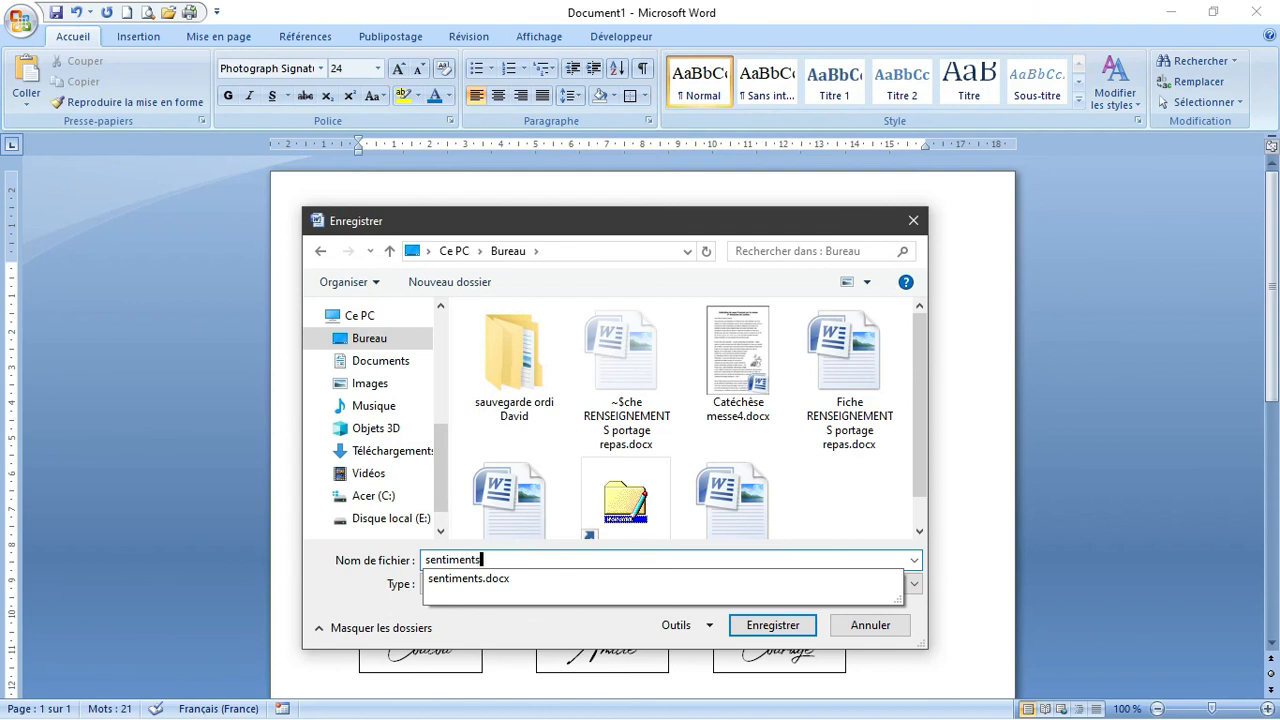
left_click(455, 588)
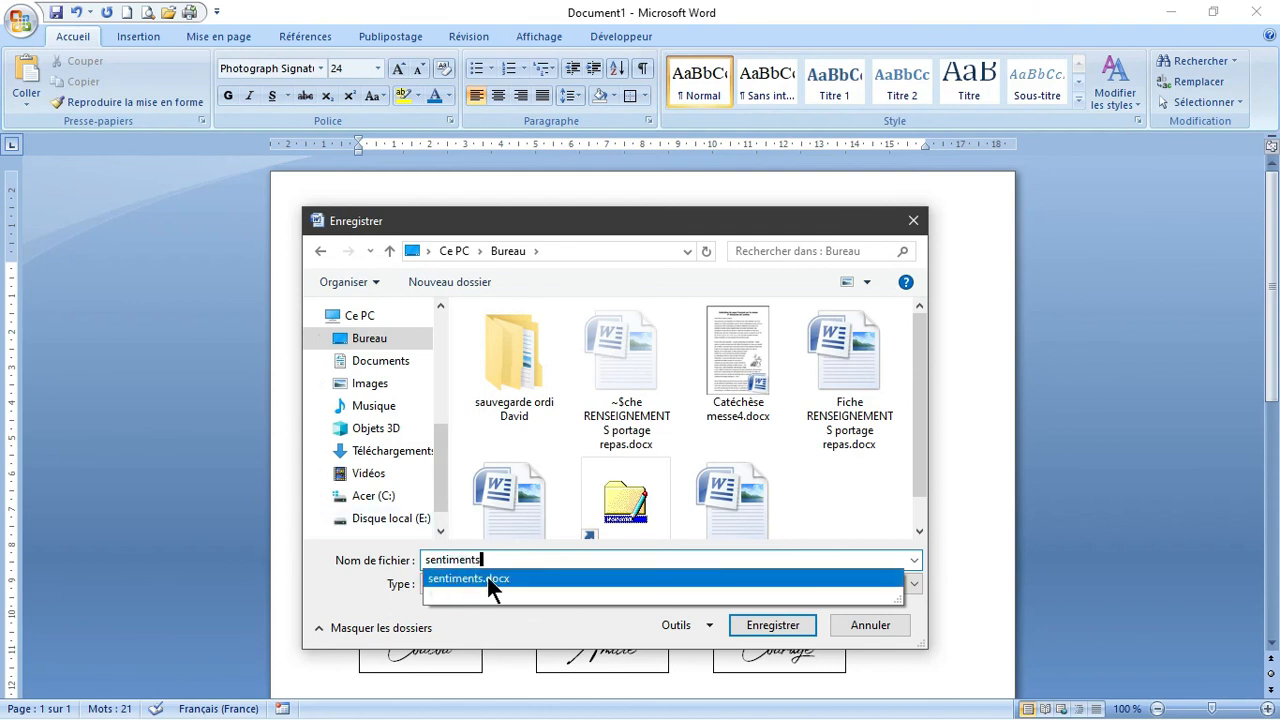
left_click(488, 578)
left_click(768, 620)
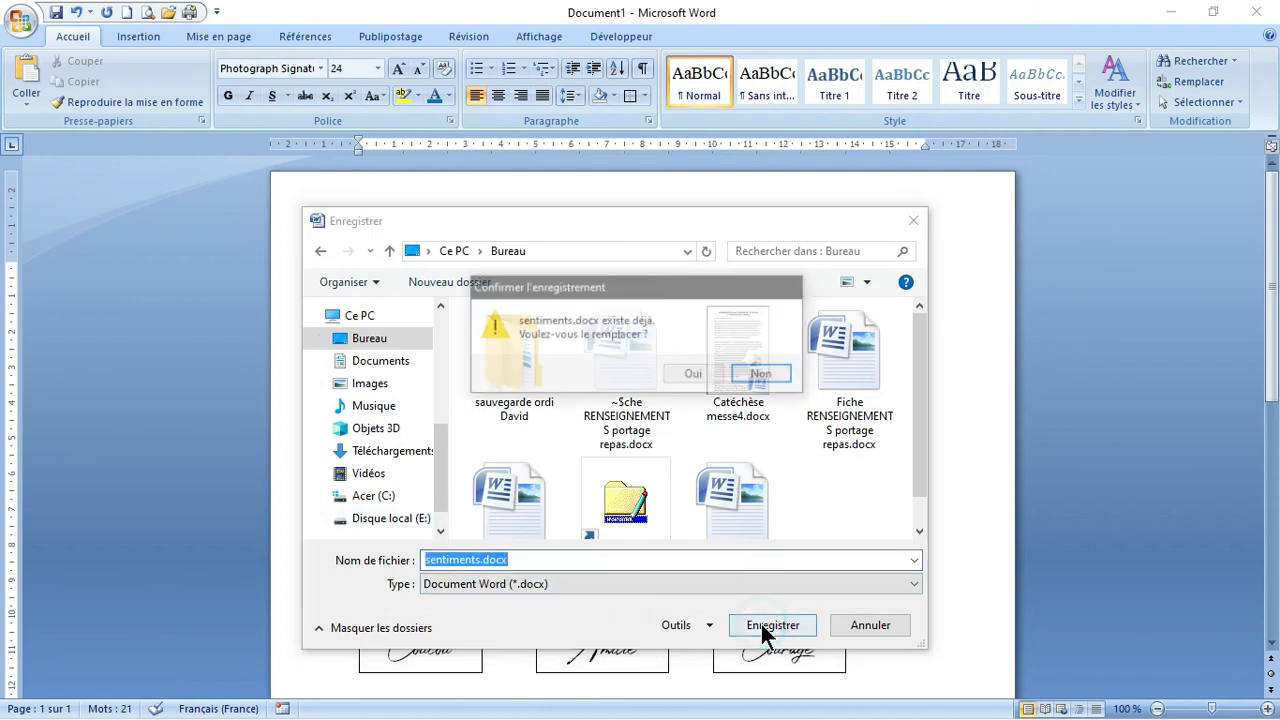
left_click(690, 376)
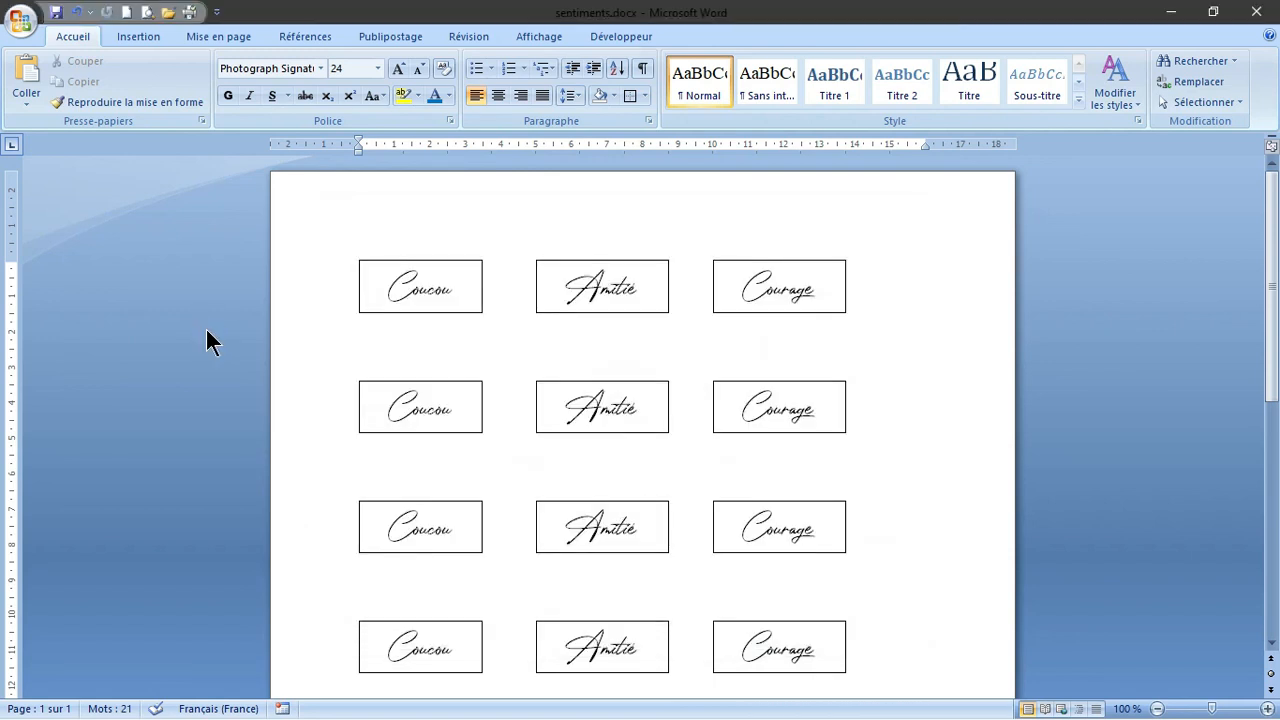
left_click(1256, 11)
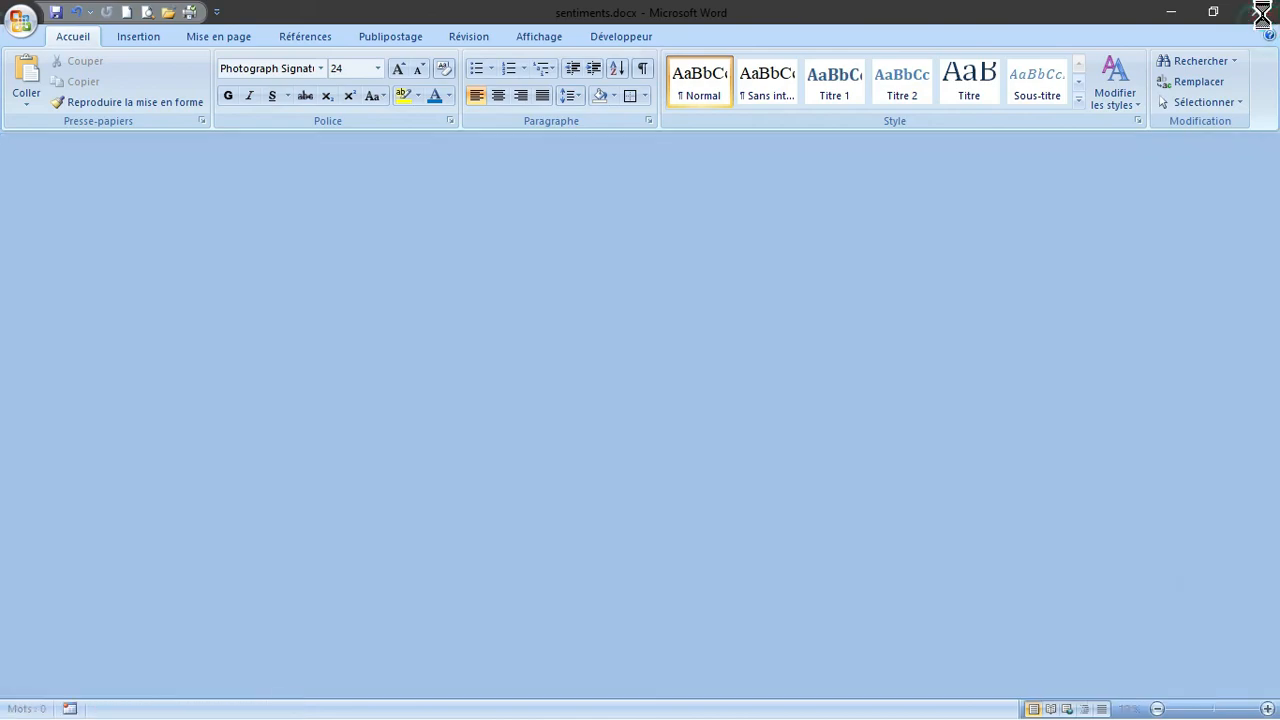